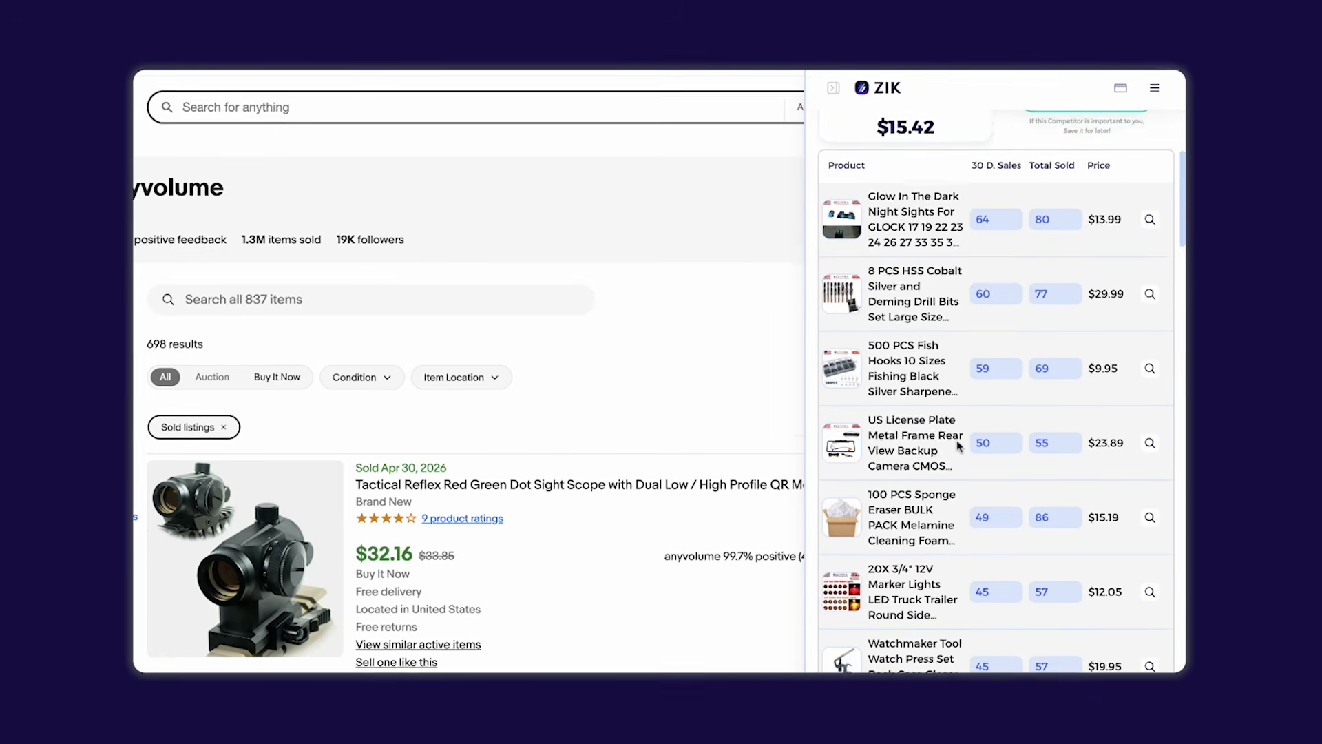
# Step: Open the top-selling Glow In The Dark Night Sights listing from anyvolume's product table
pyautogui.scroll(1, 961, 446)
pyautogui.scroll(2, 962, 447)
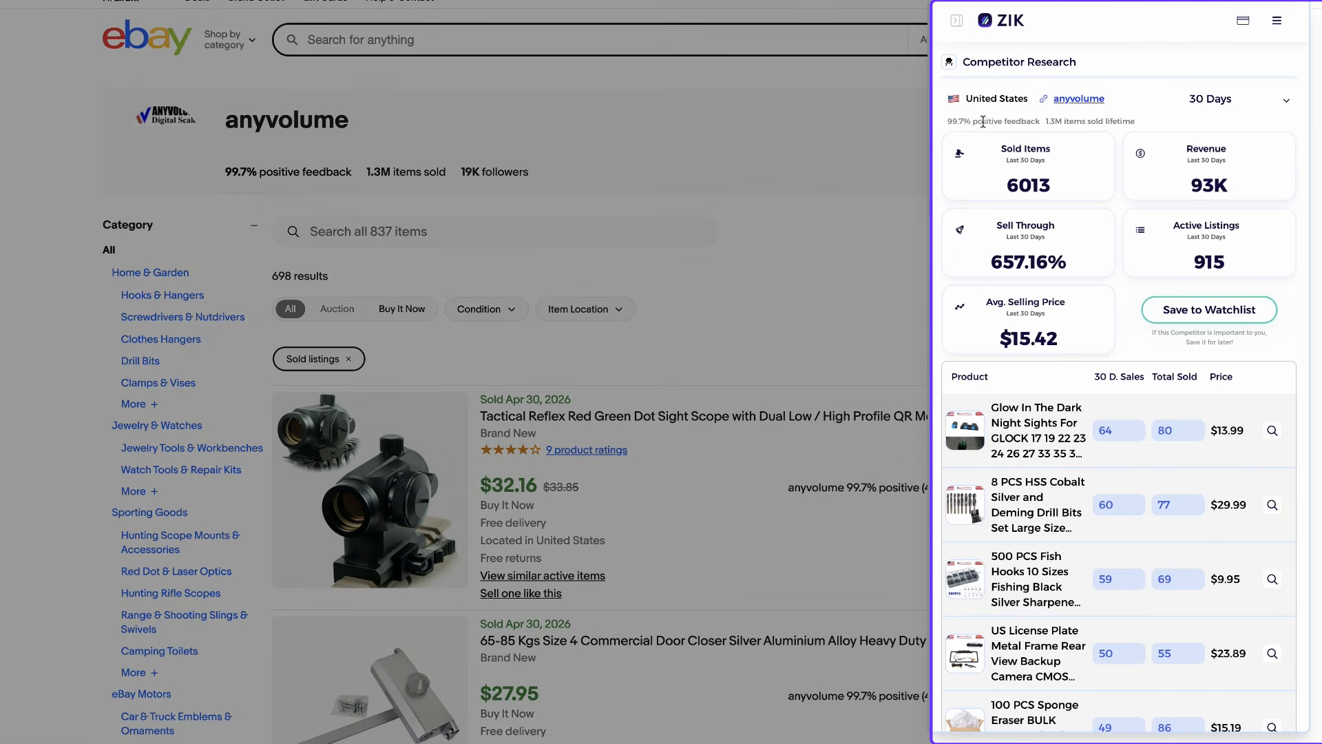
pyautogui.click(1218, 98)
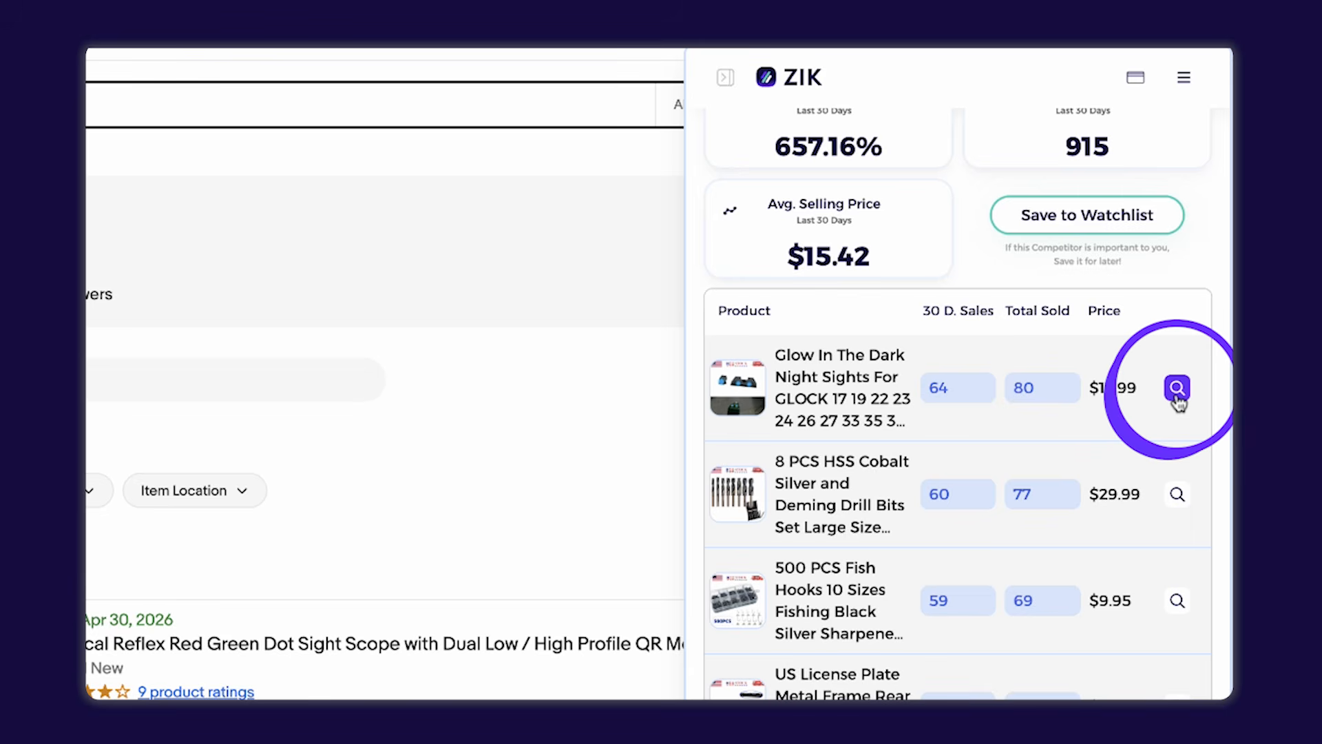
pyautogui.click(1176, 388)
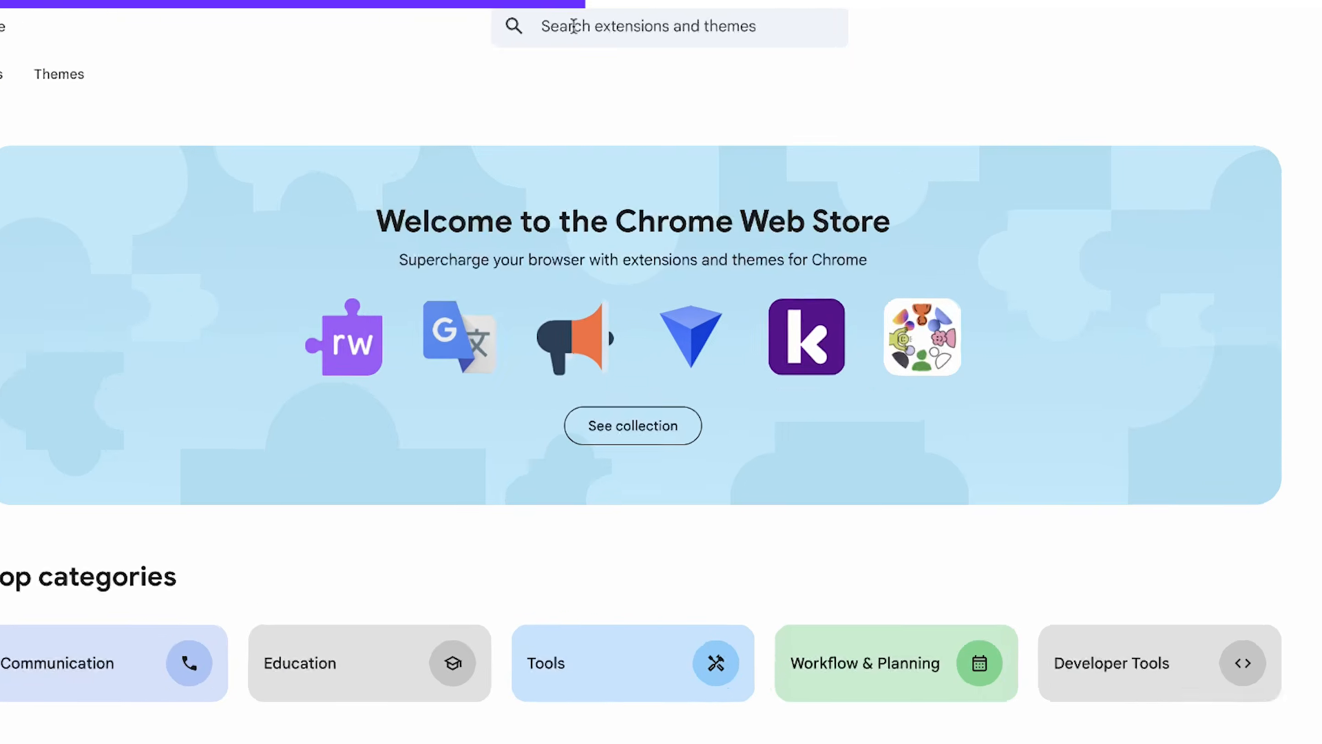
# Step: Search the Web Store for 'eBay Sold History' and add the eBay Sold History Button extension
pyautogui.click(614, 28)
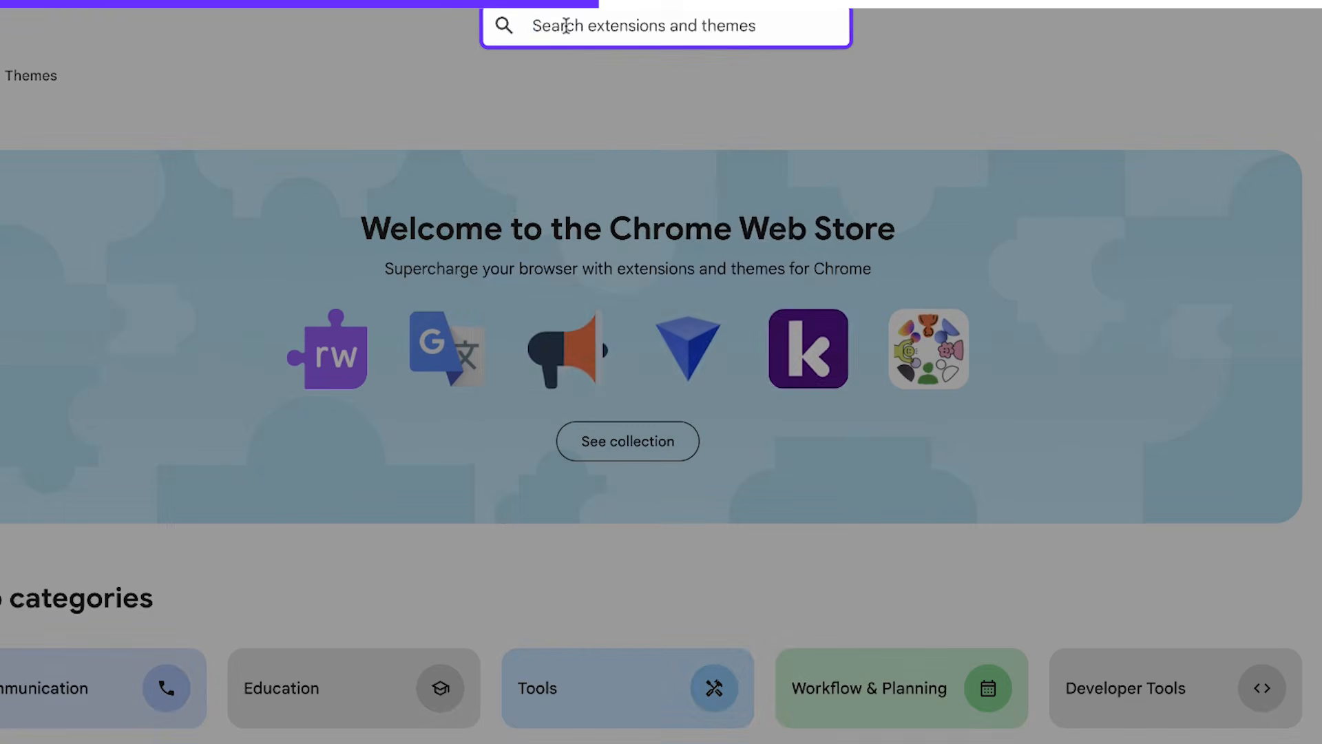
pyautogui.write('eBay Sold History')
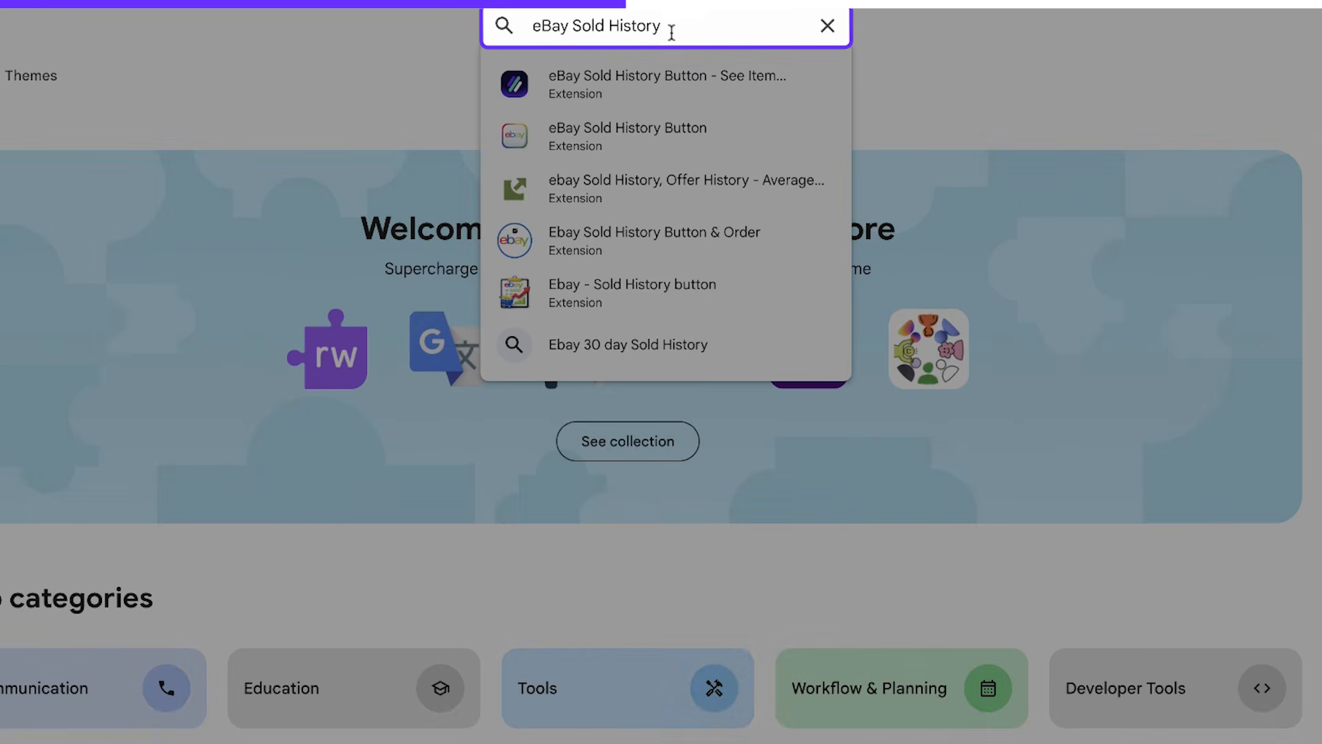
pyautogui.press('Return')
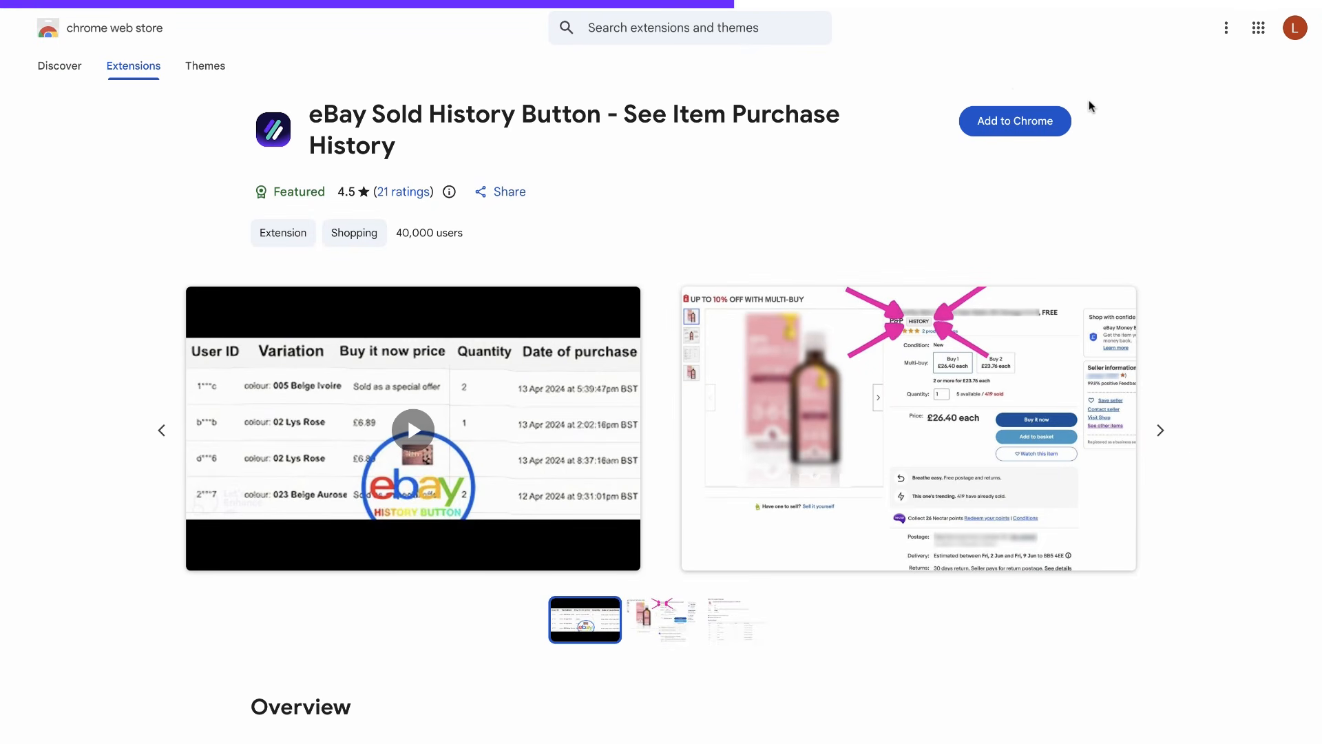
pyautogui.click(1002, 124)
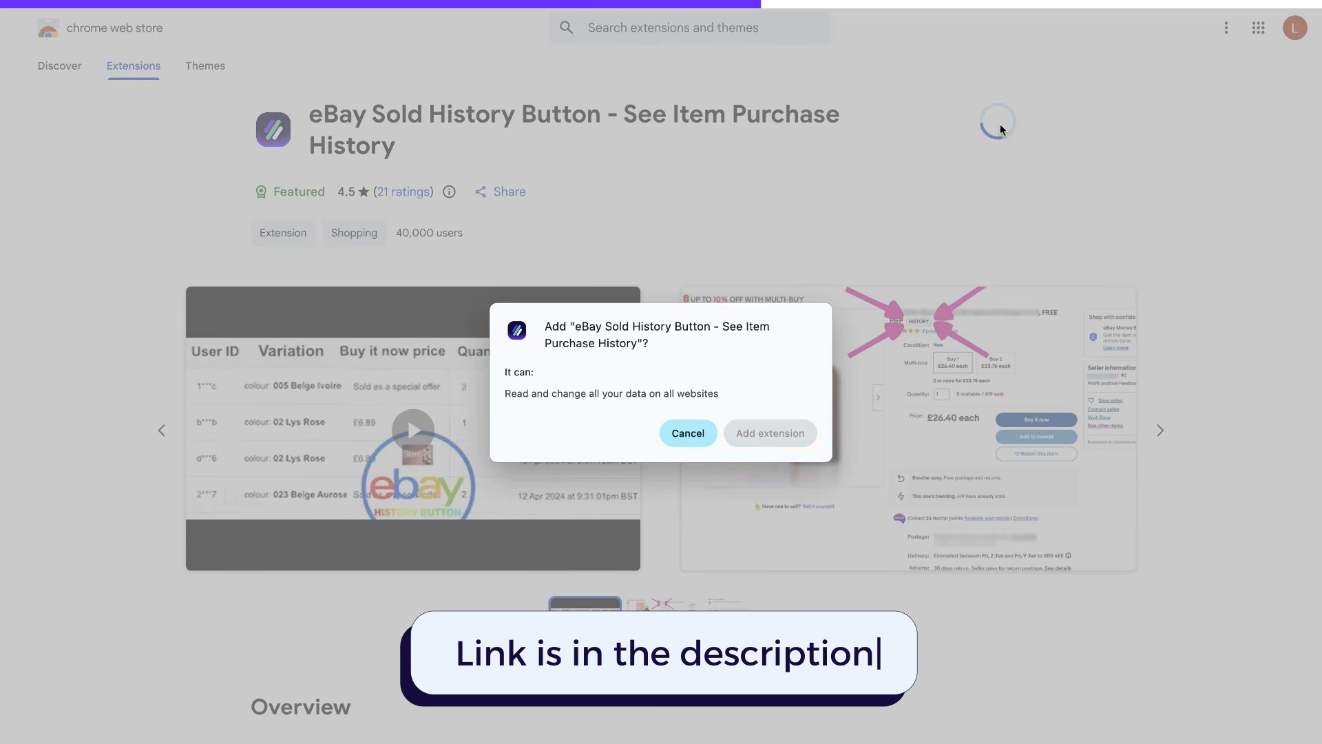
pyautogui.click(771, 433)
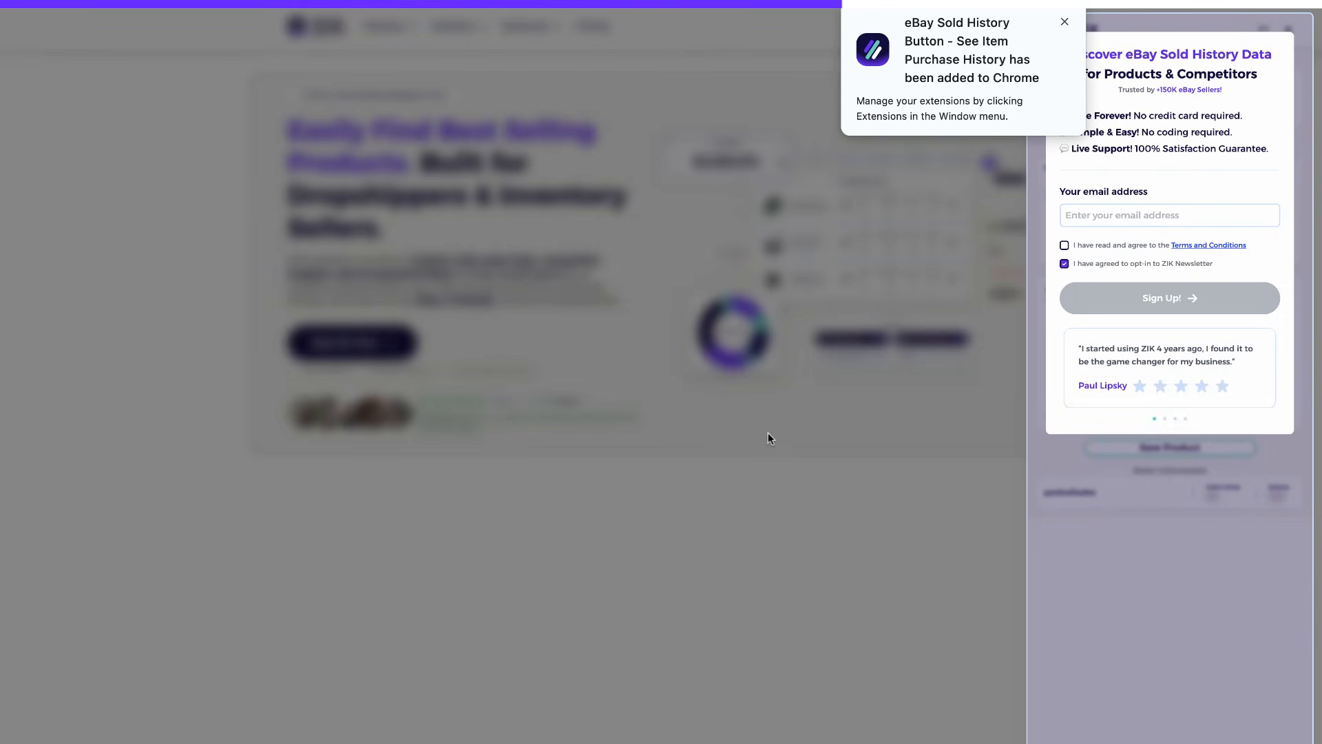
# Step: Sign up to ZIK with an email address and enter the six-digit verification code
pyautogui.click(1064, 23)
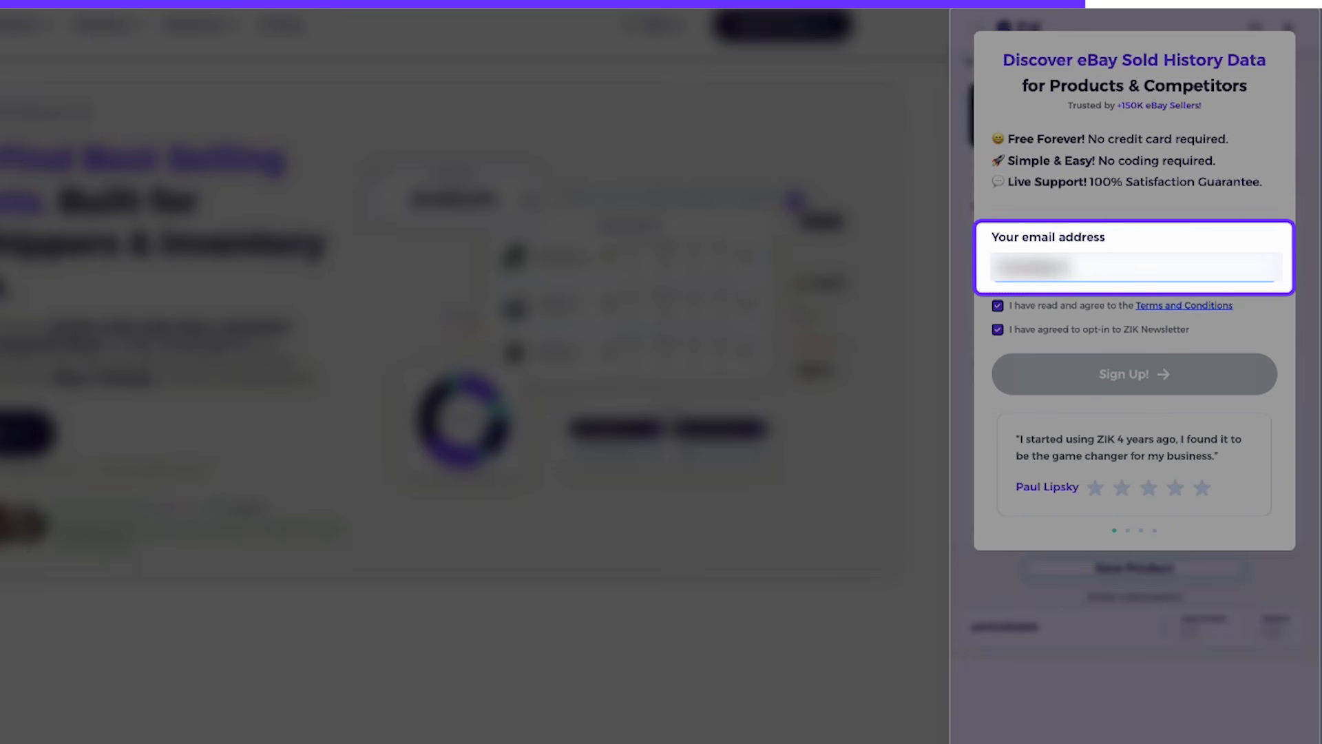
pyautogui.write('mail.com')
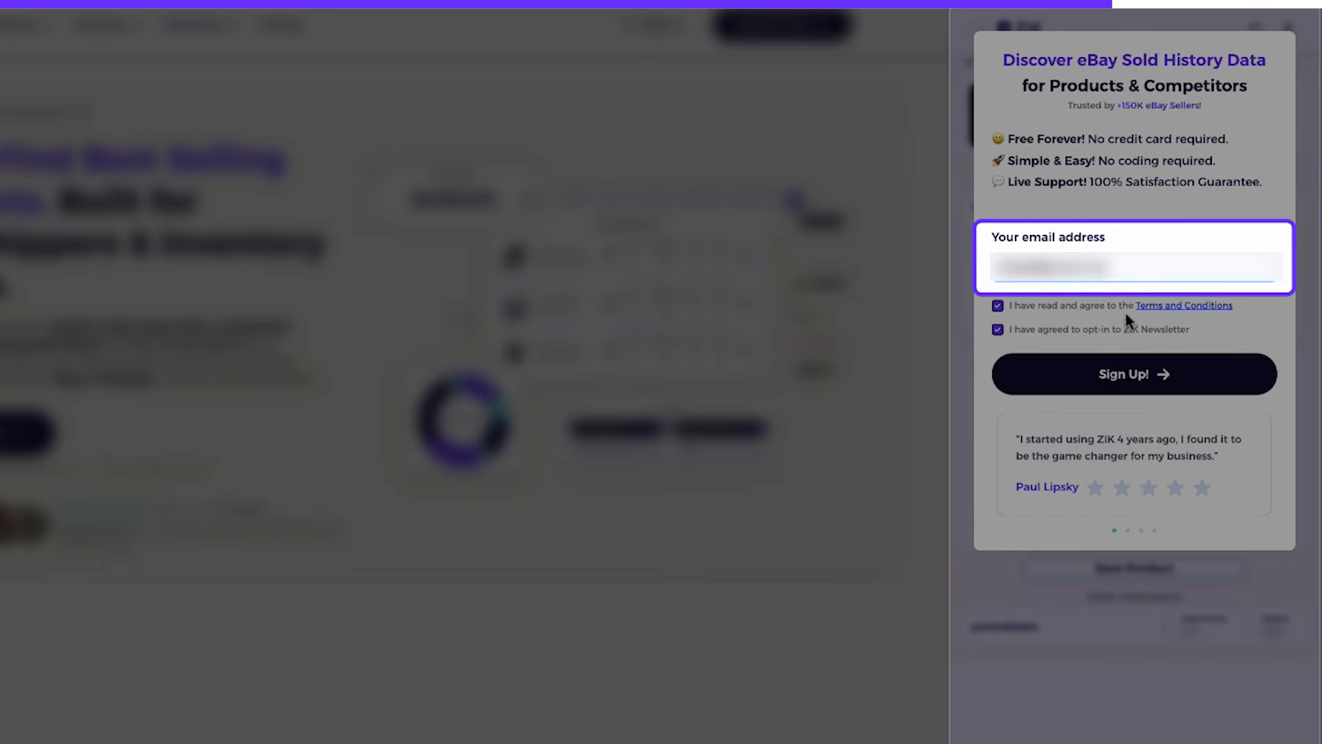
pyautogui.click(1130, 380)
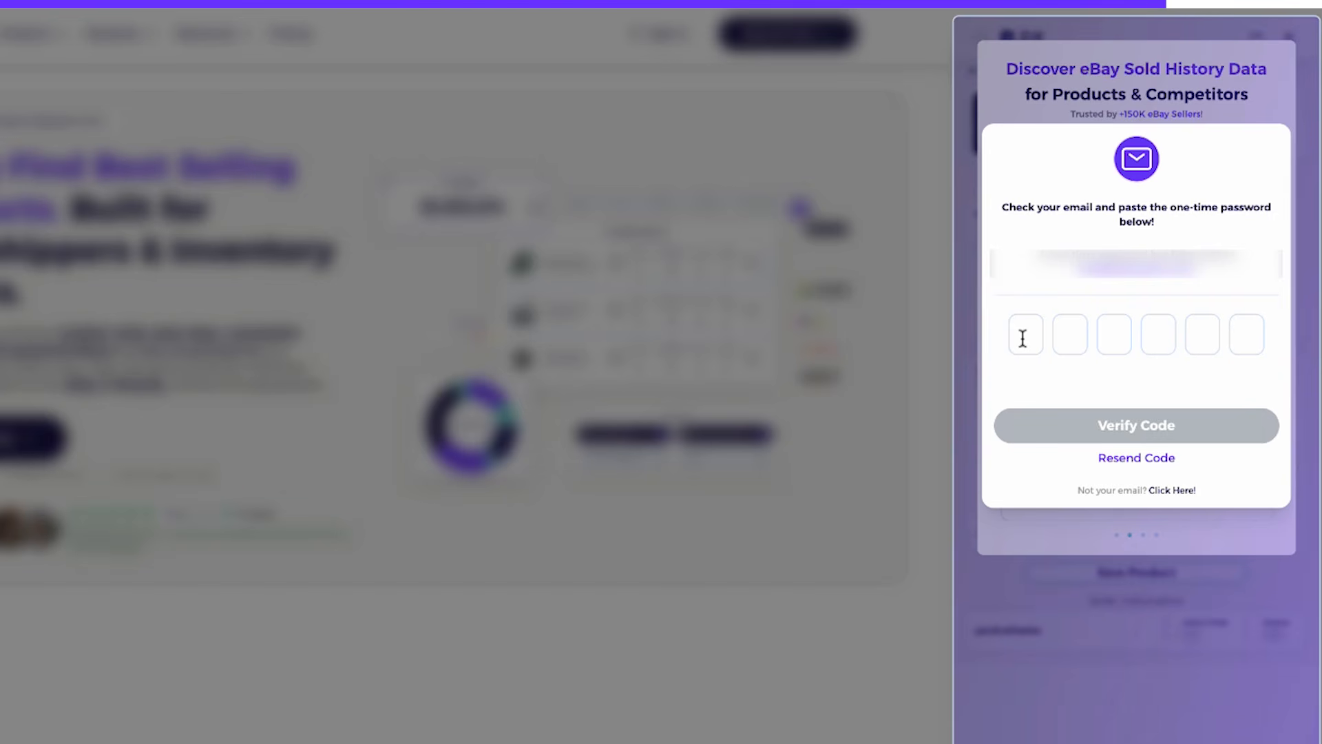
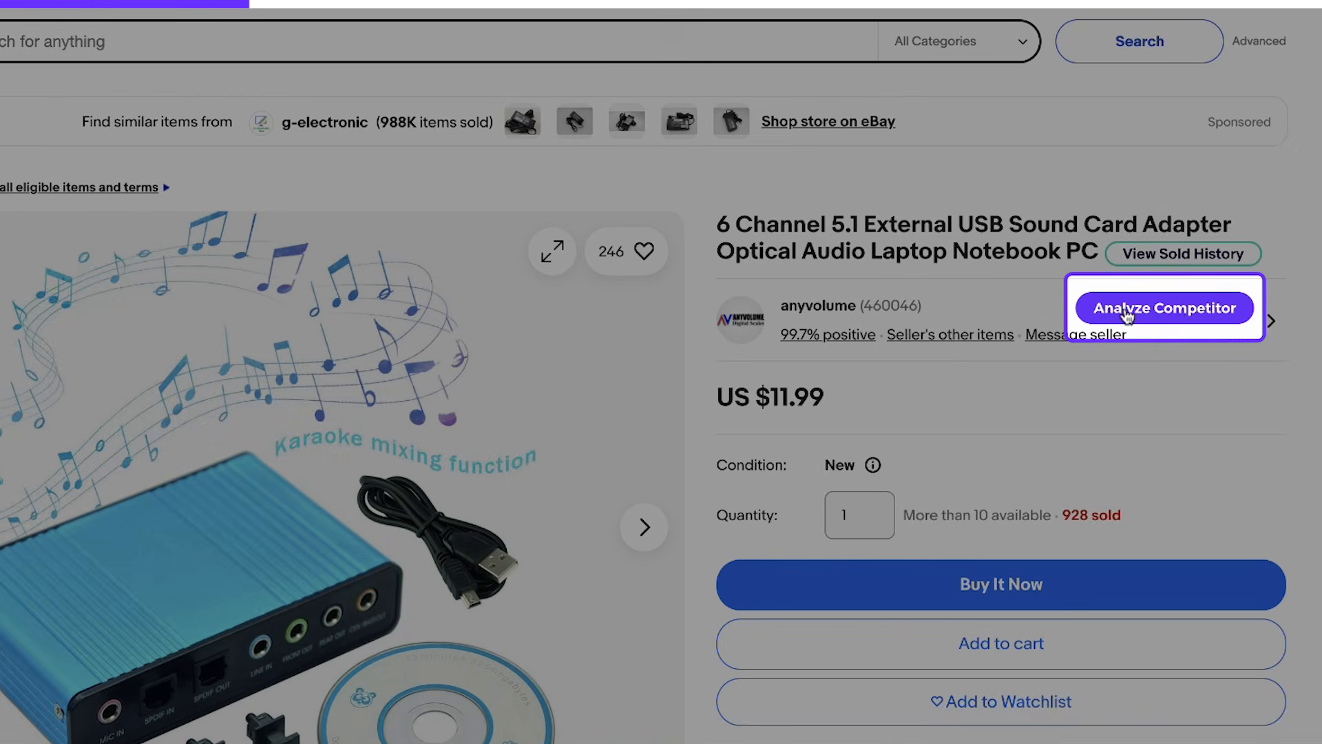
# Step: Analyze seller anyvolume as a competitor with the sales period kept at 30 Days
pyautogui.click(1150, 312)
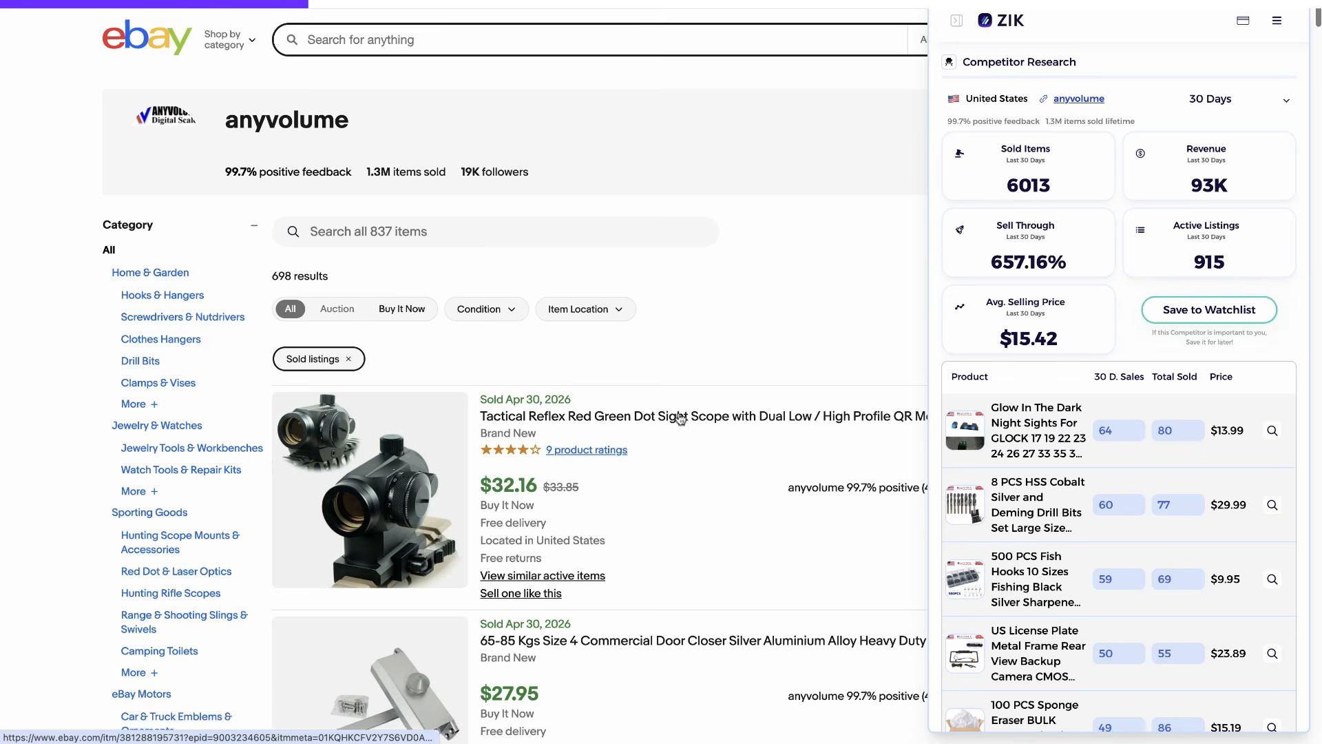
pyautogui.scroll(-3, 680, 418)
pyautogui.scroll(-7, 680, 418)
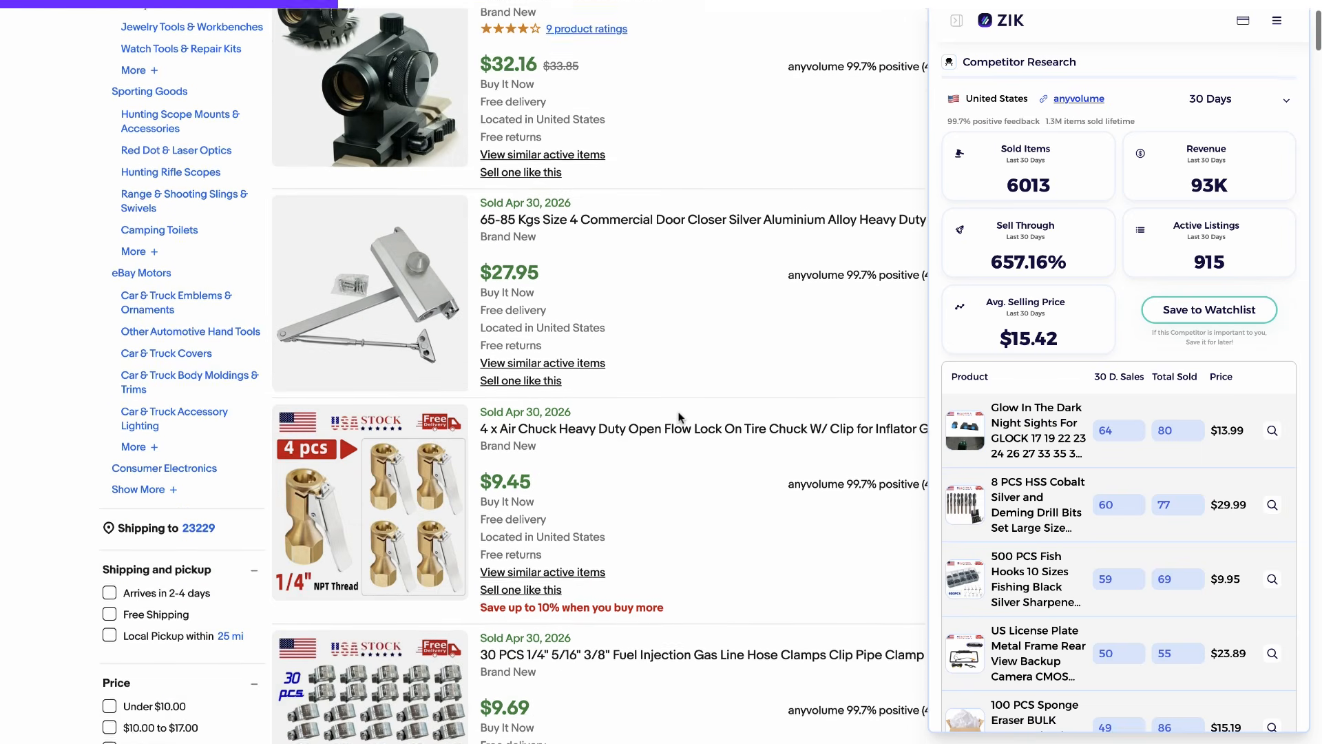
pyautogui.scroll(-3, 678, 418)
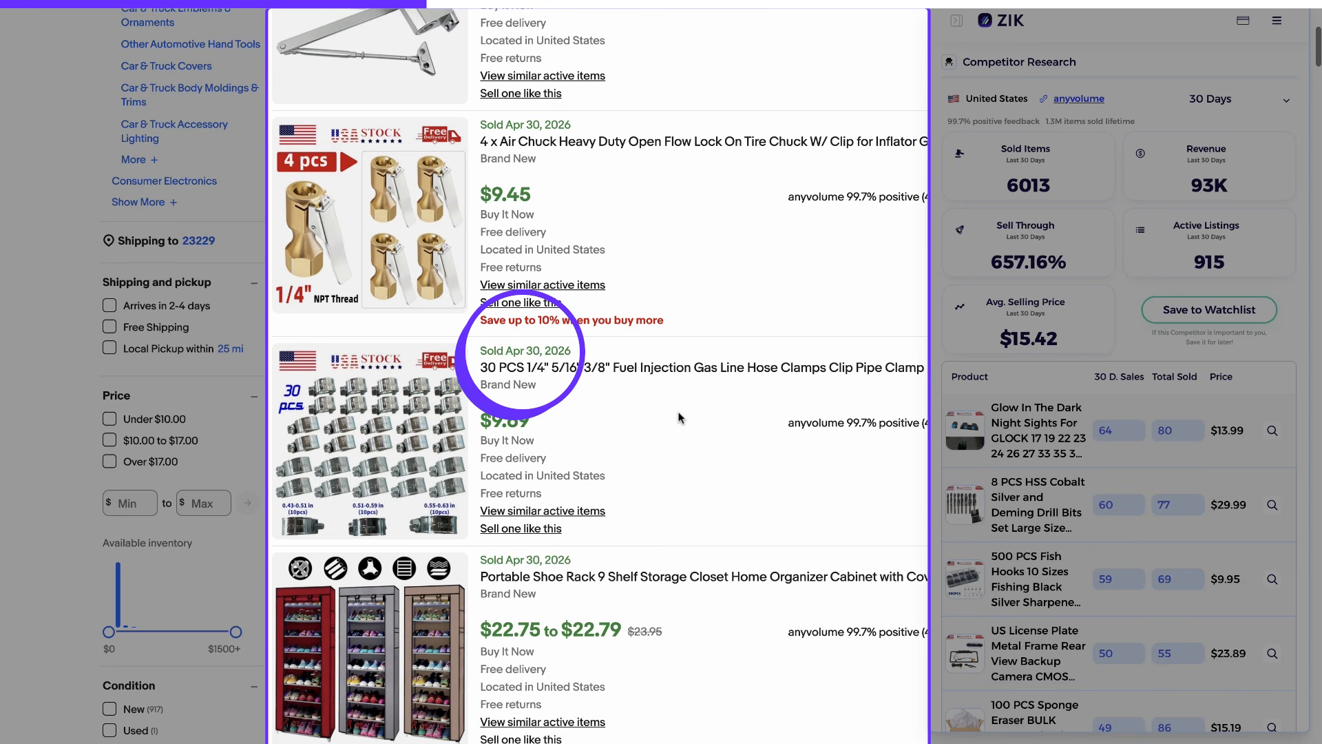
pyautogui.scroll(8, 678, 418)
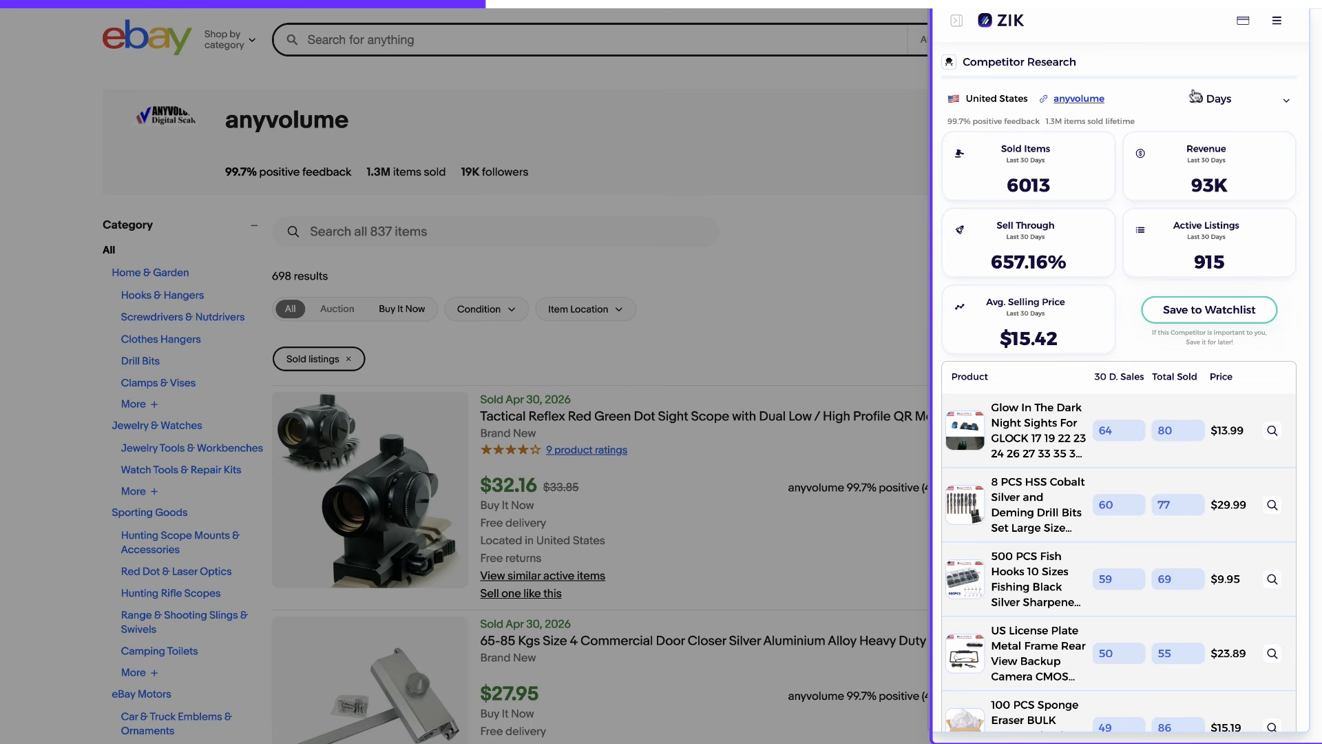
pyautogui.click(1210, 99)
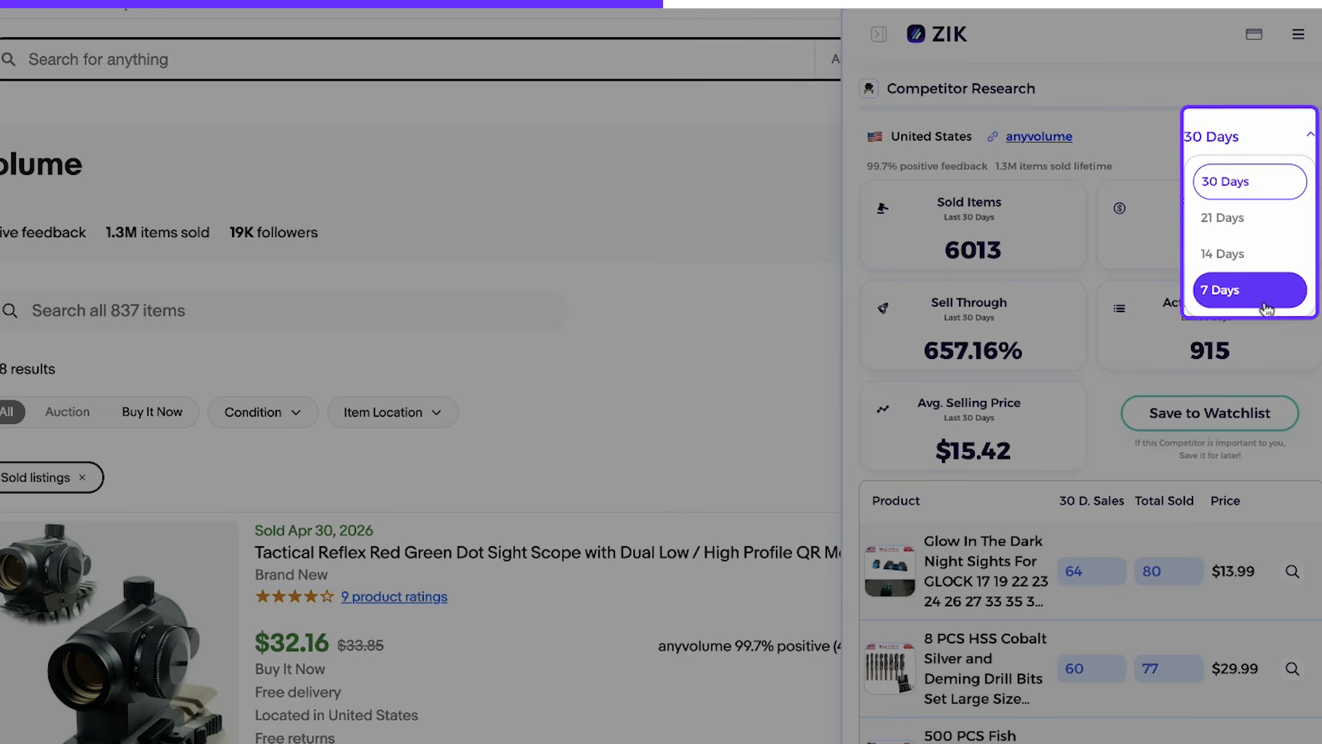
pyautogui.click(1260, 189)
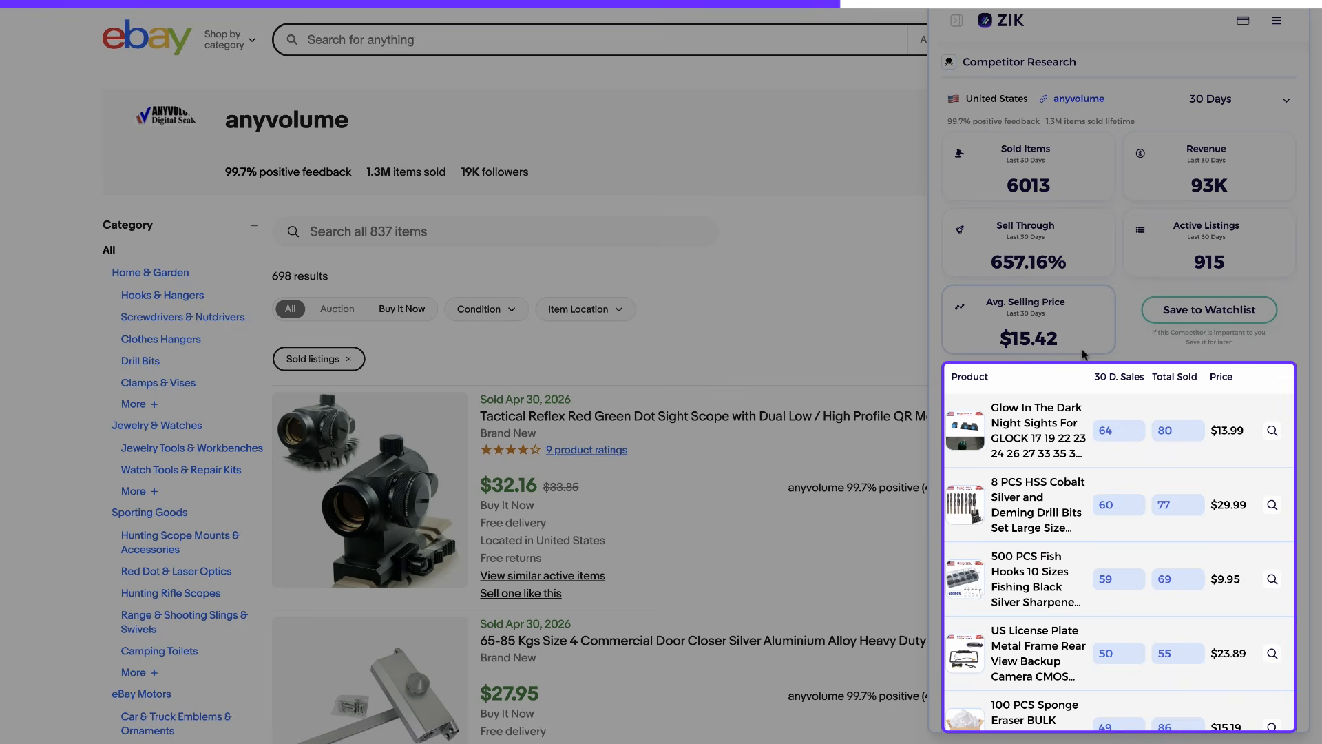
# Step: Open the top-selling Glow In The Dark Night Sights For GLOCK listing from the product table
pyautogui.scroll(-1, 1080, 377)
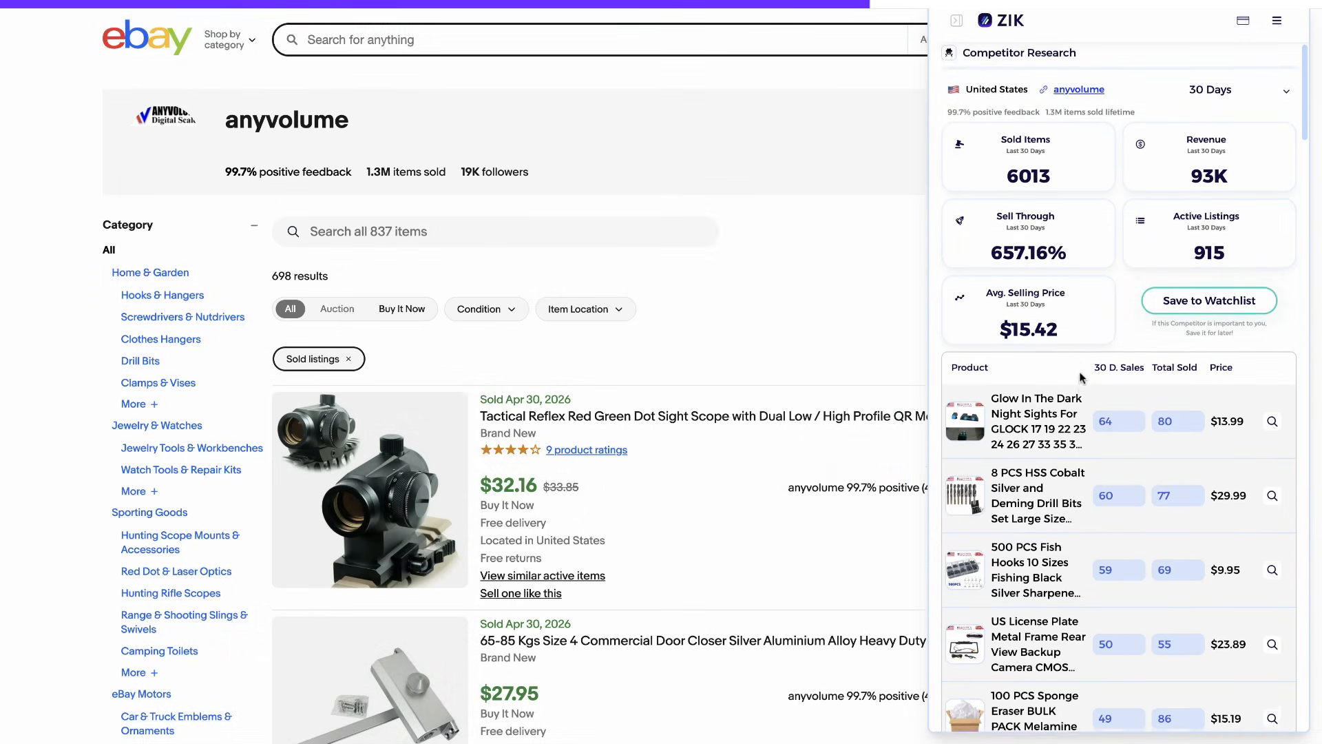
pyautogui.scroll(-3, 1079, 377)
pyautogui.scroll(-2, 1080, 378)
pyautogui.scroll(1, 1080, 377)
pyautogui.scroll(1, 1081, 377)
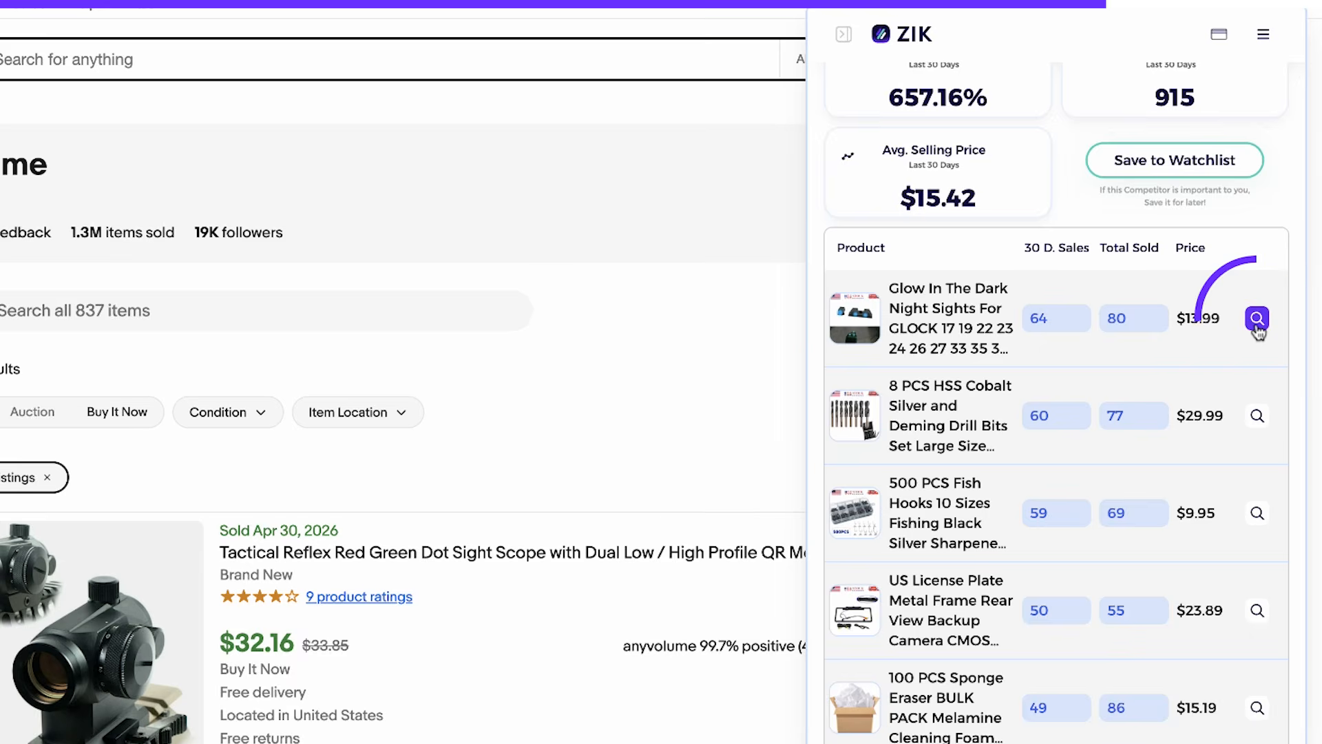
pyautogui.click(1256, 319)
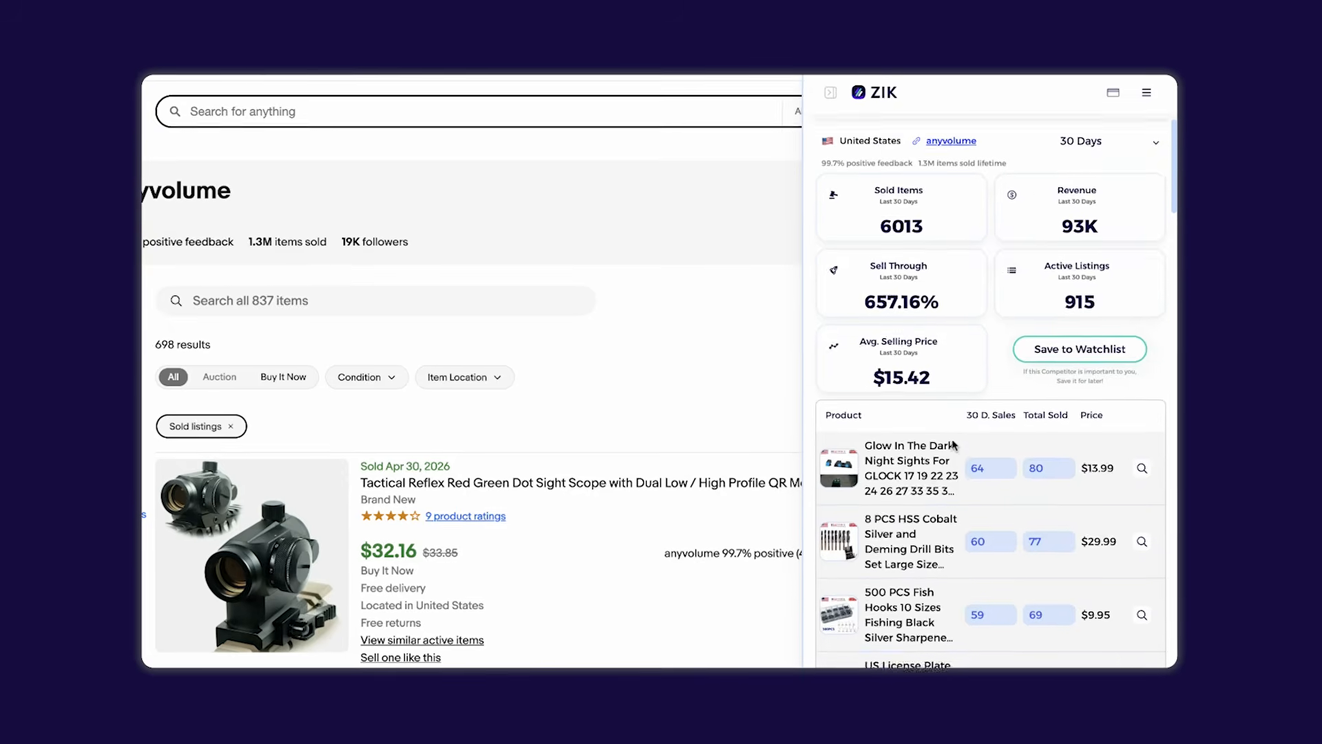
# Step: Scroll down through ZIK's product table to get back to the sound card listing
pyautogui.scroll(-3, 957, 446)
pyautogui.scroll(-5, 956, 445)
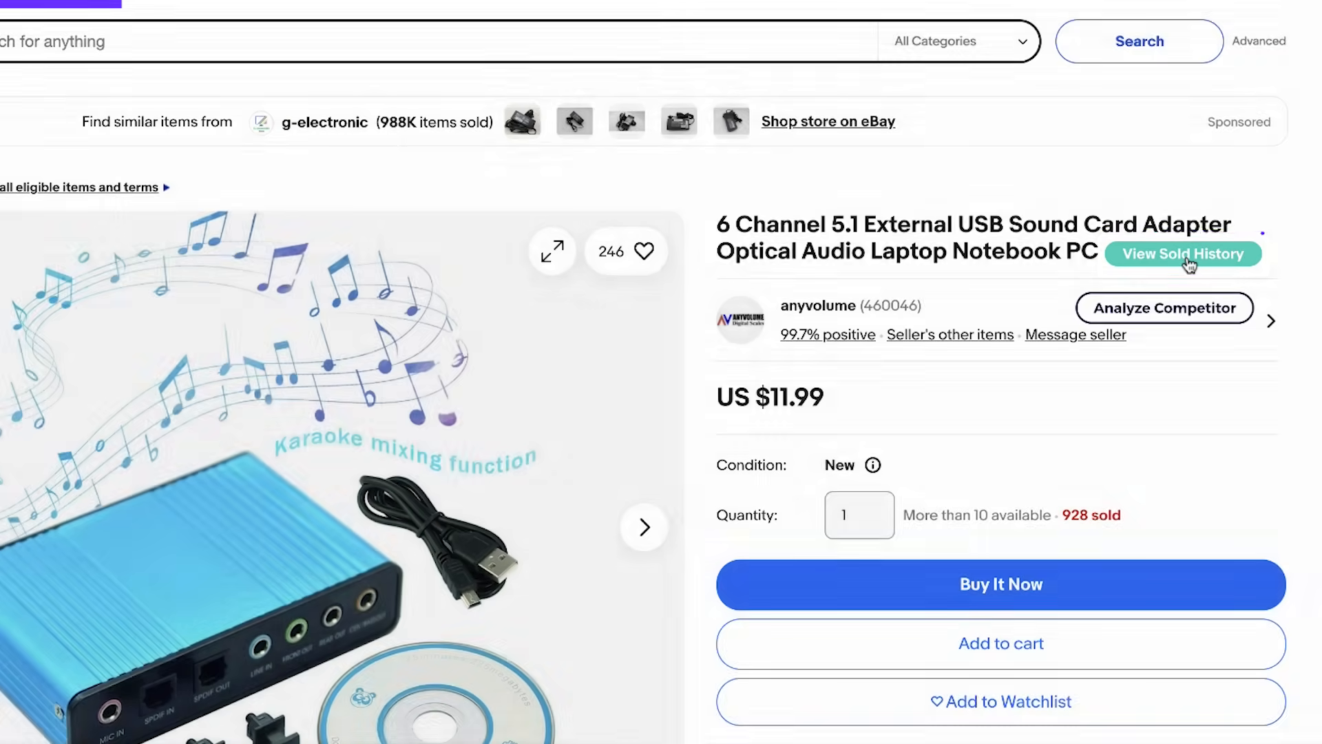
pyautogui.click(1184, 257)
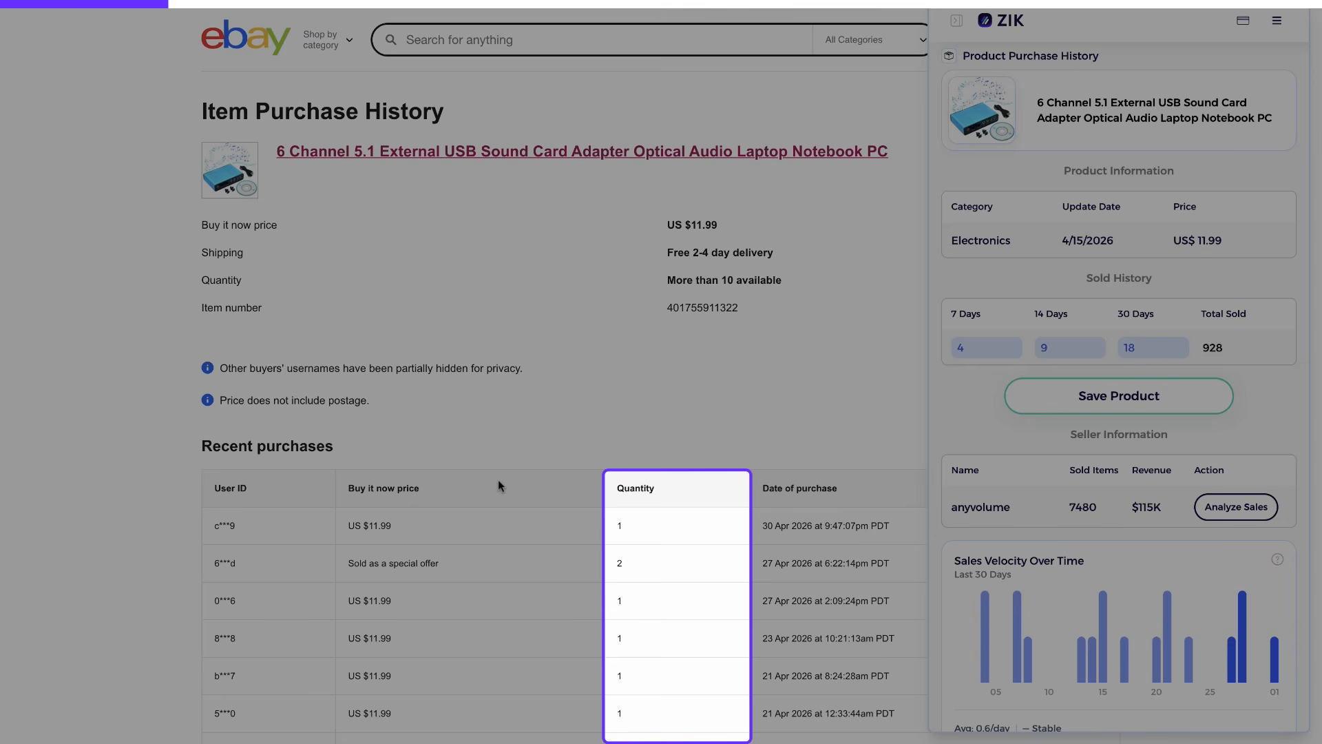
pyautogui.scroll(-2, 498, 479)
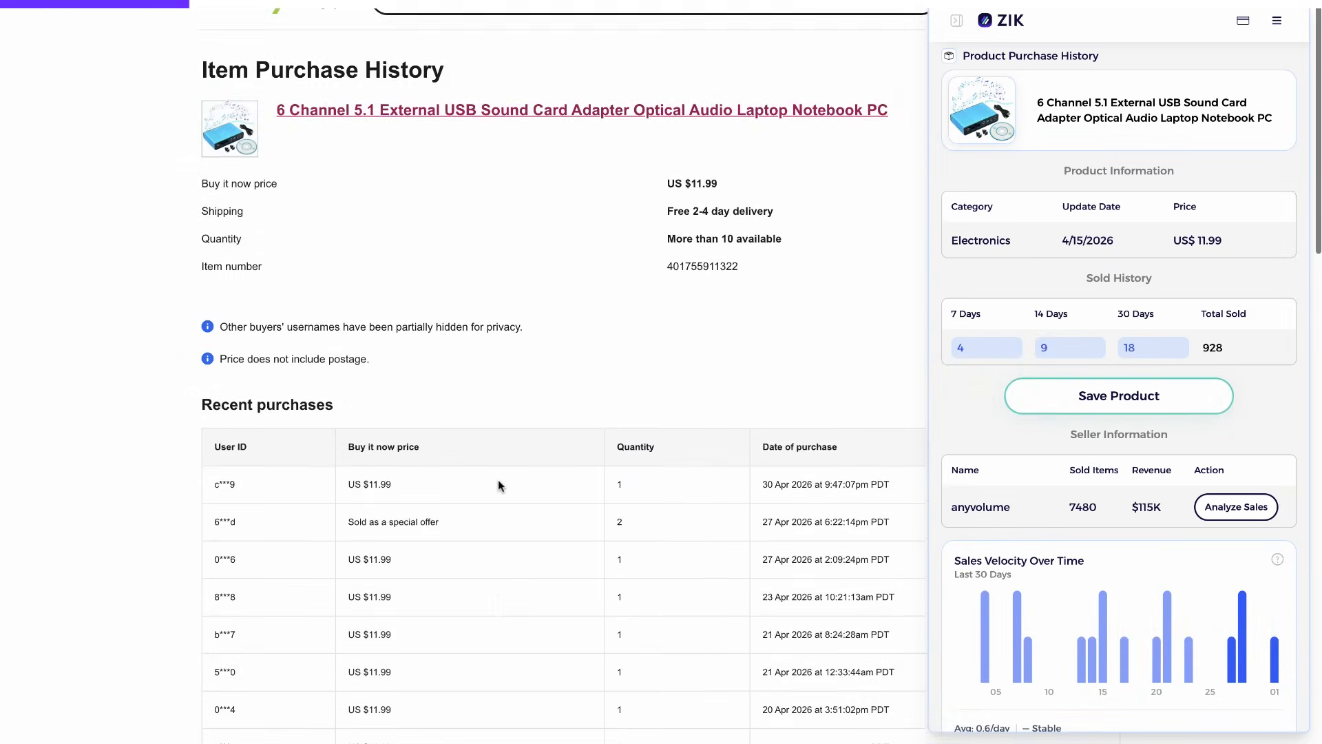
pyautogui.scroll(-6, 498, 480)
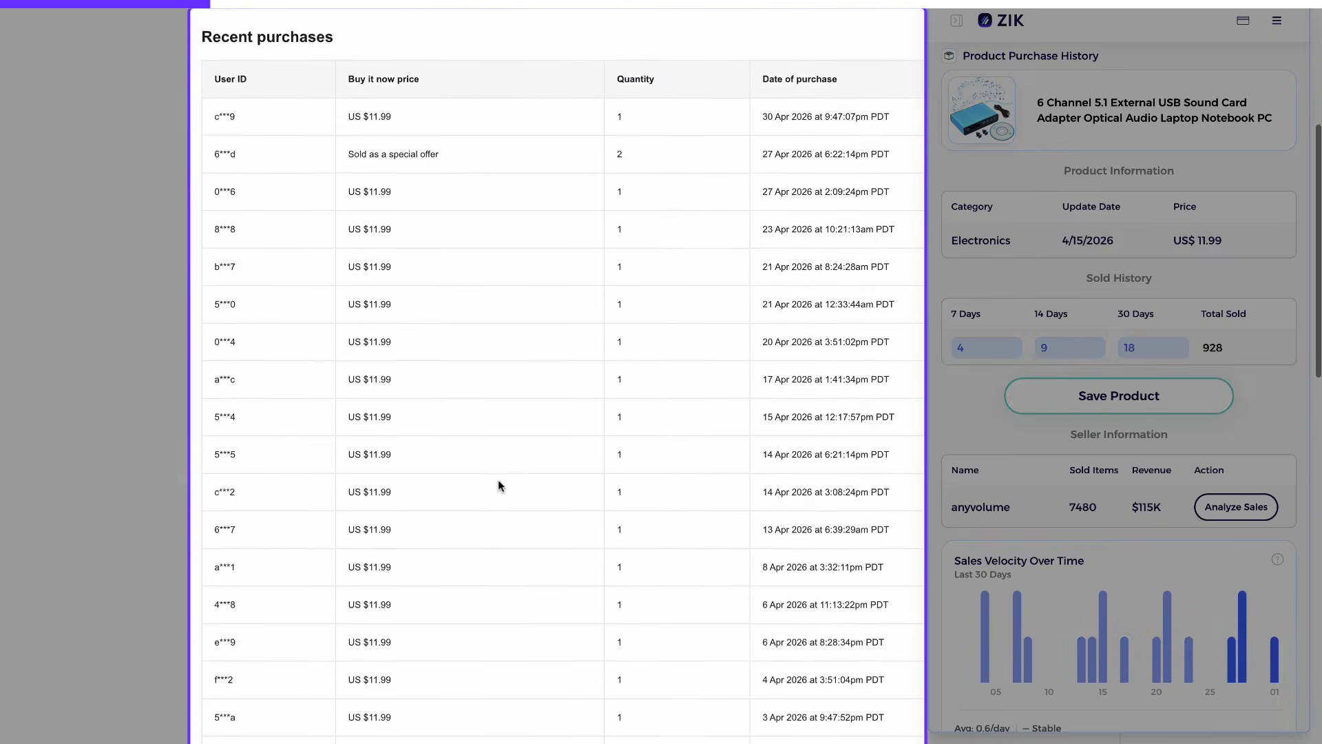
pyautogui.scroll(-5, 498, 480)
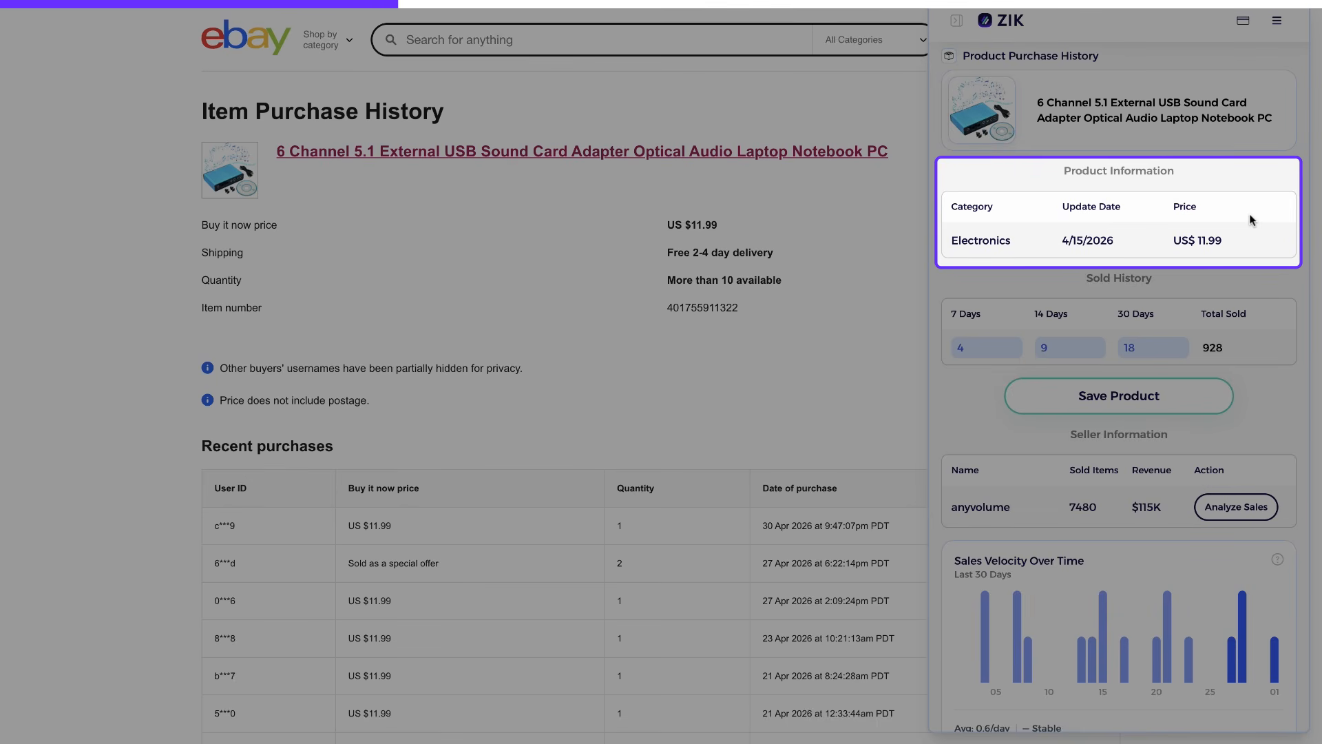
pyautogui.scroll(-2, 1253, 427)
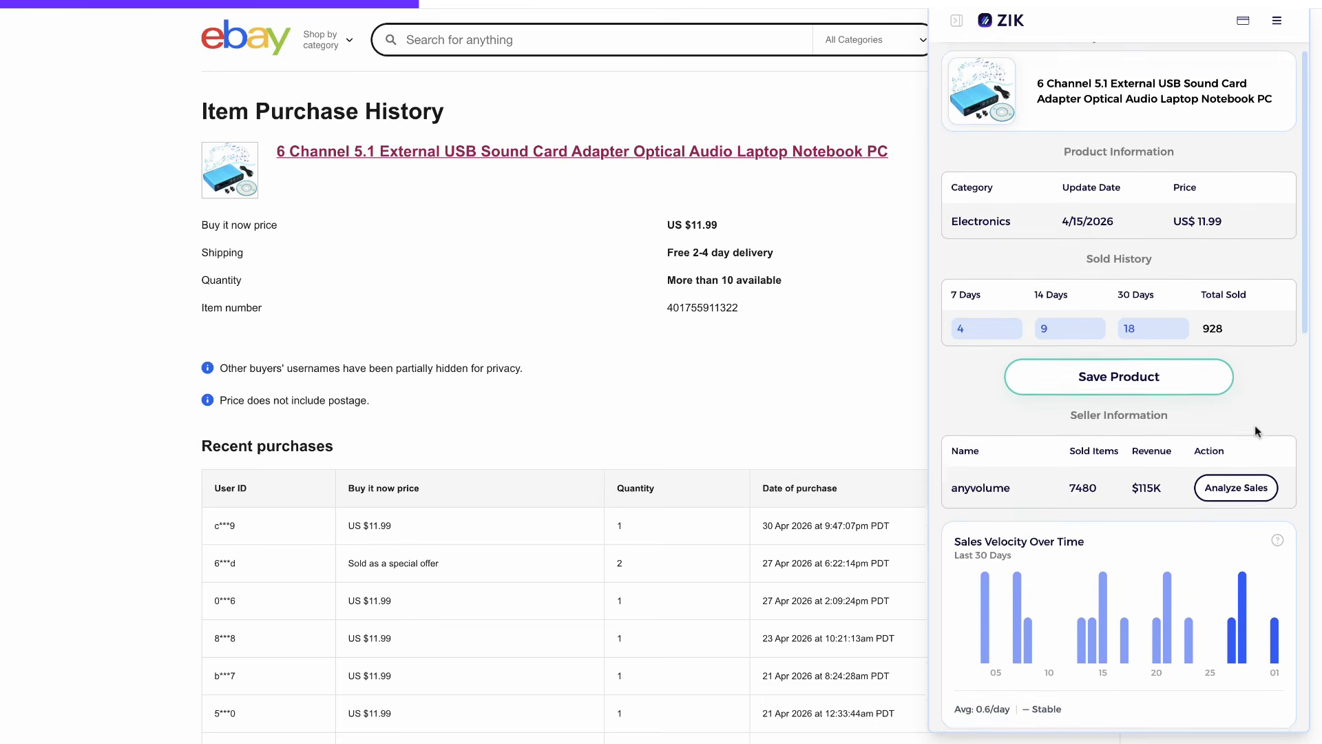
pyautogui.scroll(-2, 1254, 430)
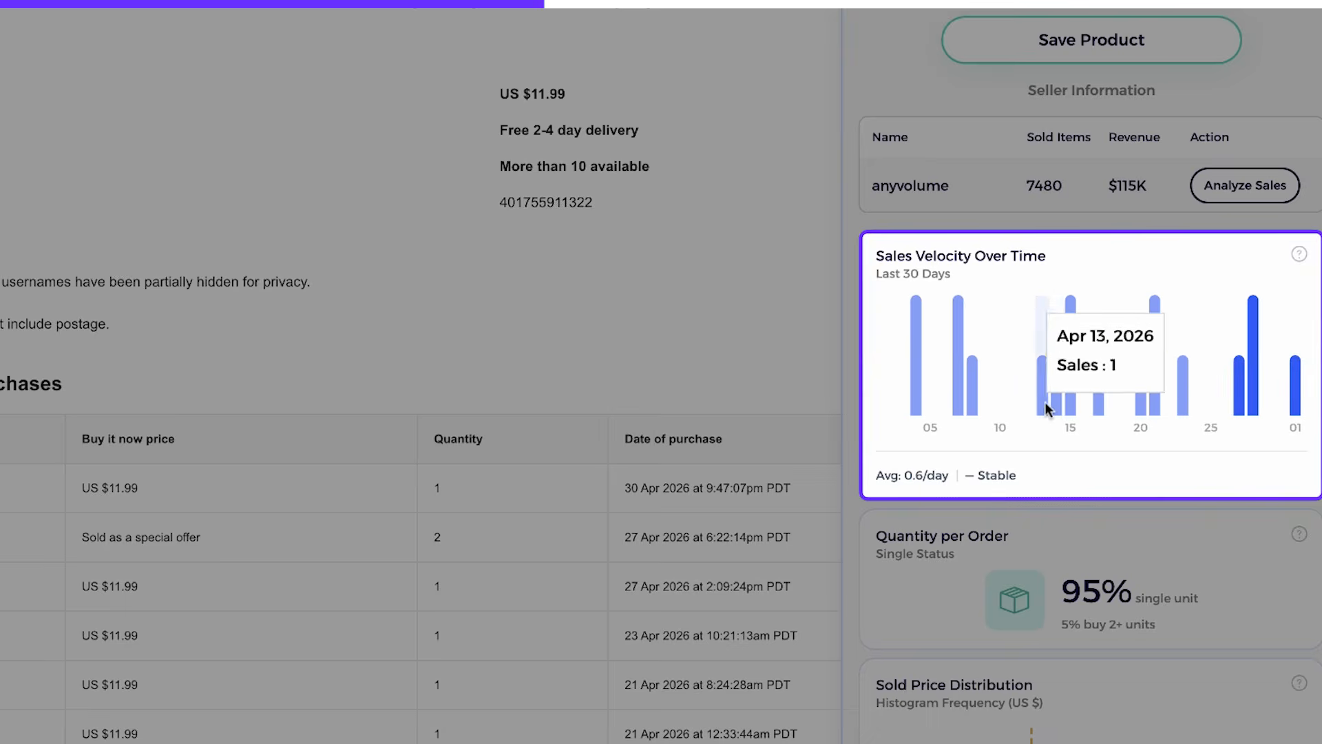
pyautogui.scroll(-5, 1213, 494)
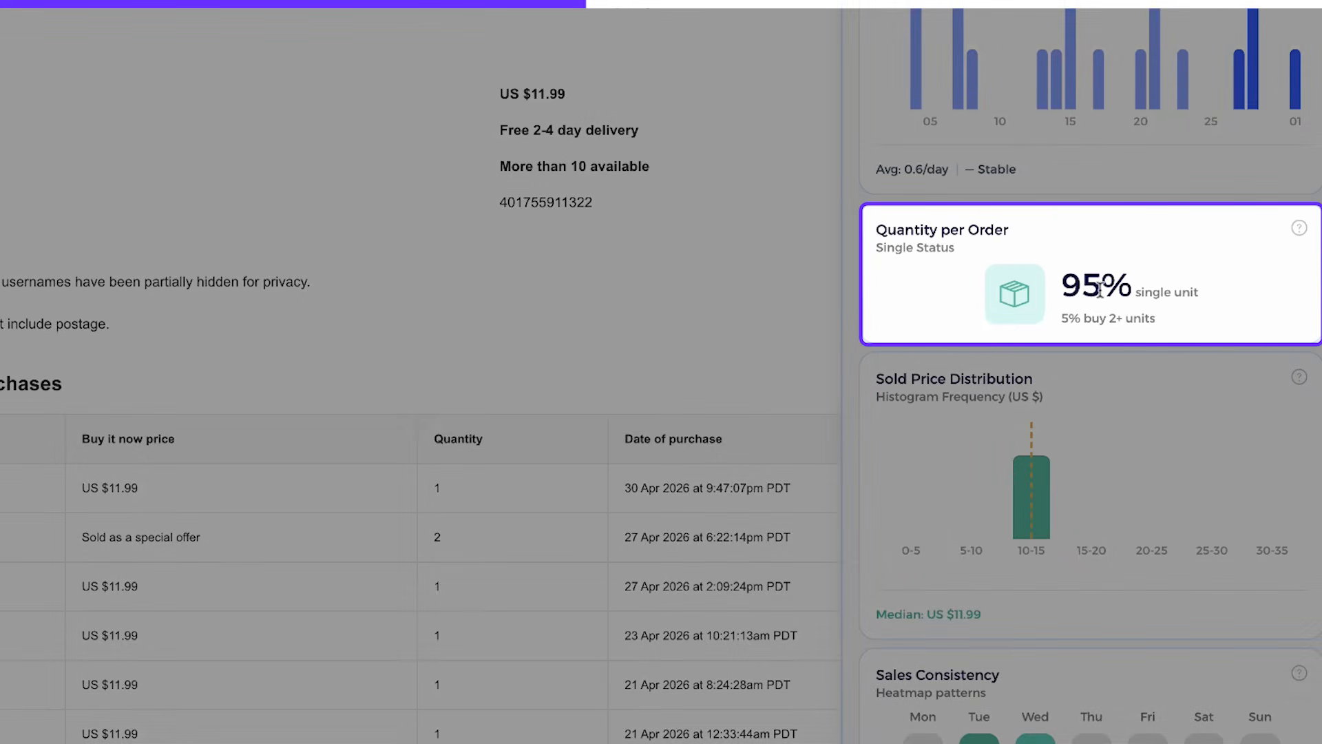
pyautogui.moveTo(1058, 319); pyautogui.dragTo(1162, 329)
pyautogui.click(1114, 313)
pyautogui.moveTo(1064, 284); pyautogui.dragTo(1206, 290)
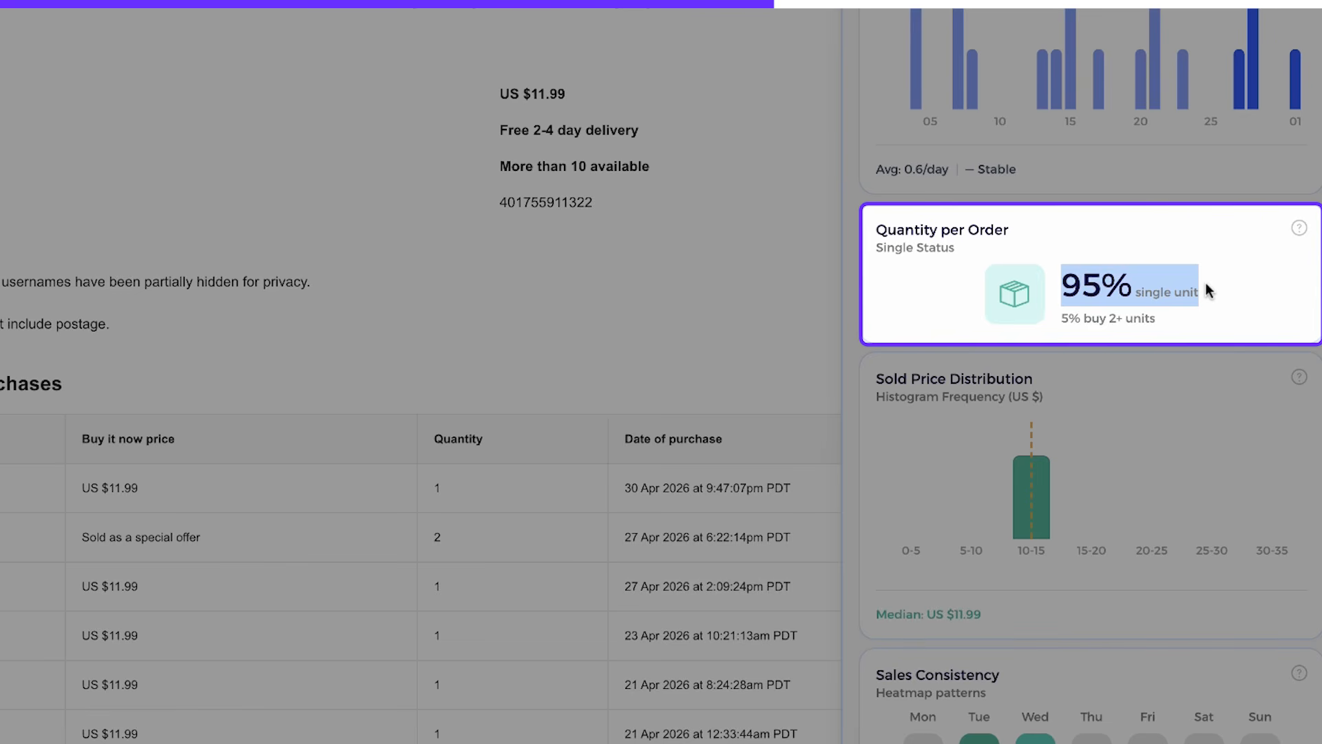
pyautogui.scroll(-1, 1205, 369)
# Step: Inspect the sound card's Sold Price Distribution bar and Sales Consistency heatmap cells
pyautogui.scroll(-2, 1205, 369)
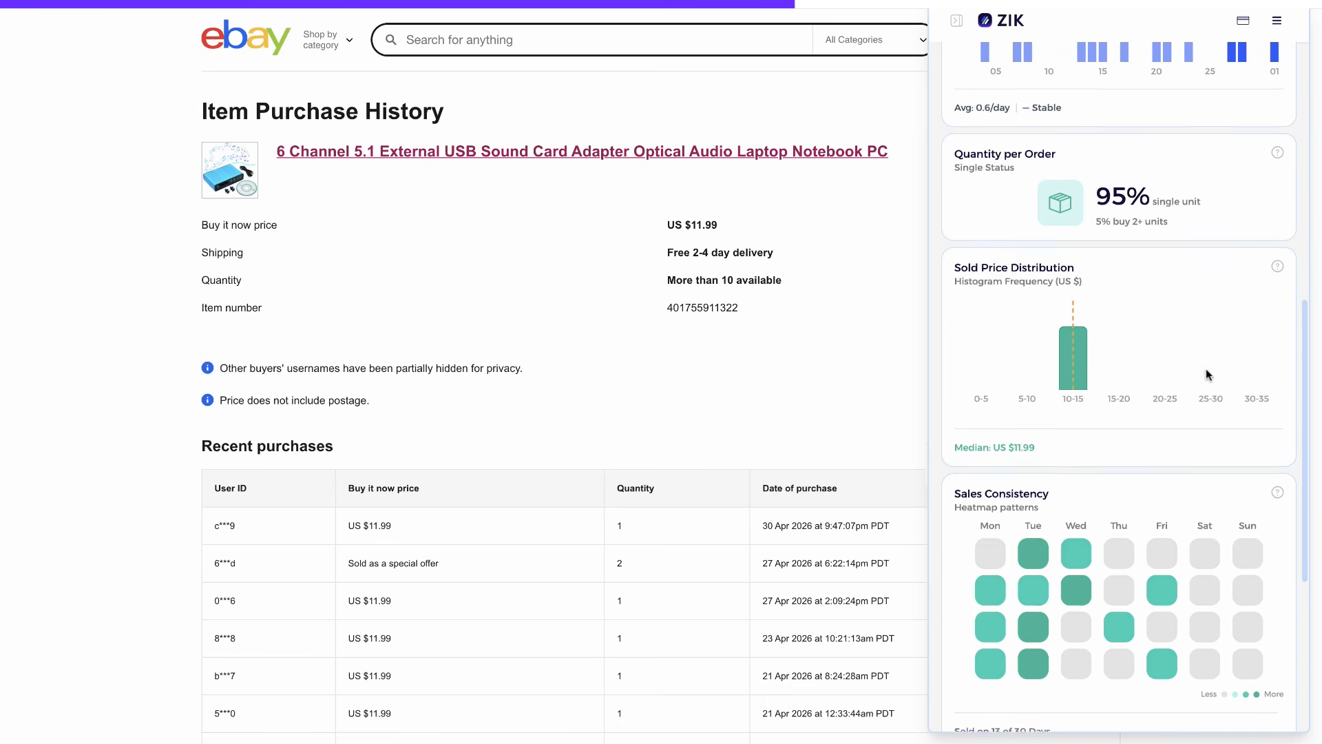
pyautogui.moveTo(1071, 368)
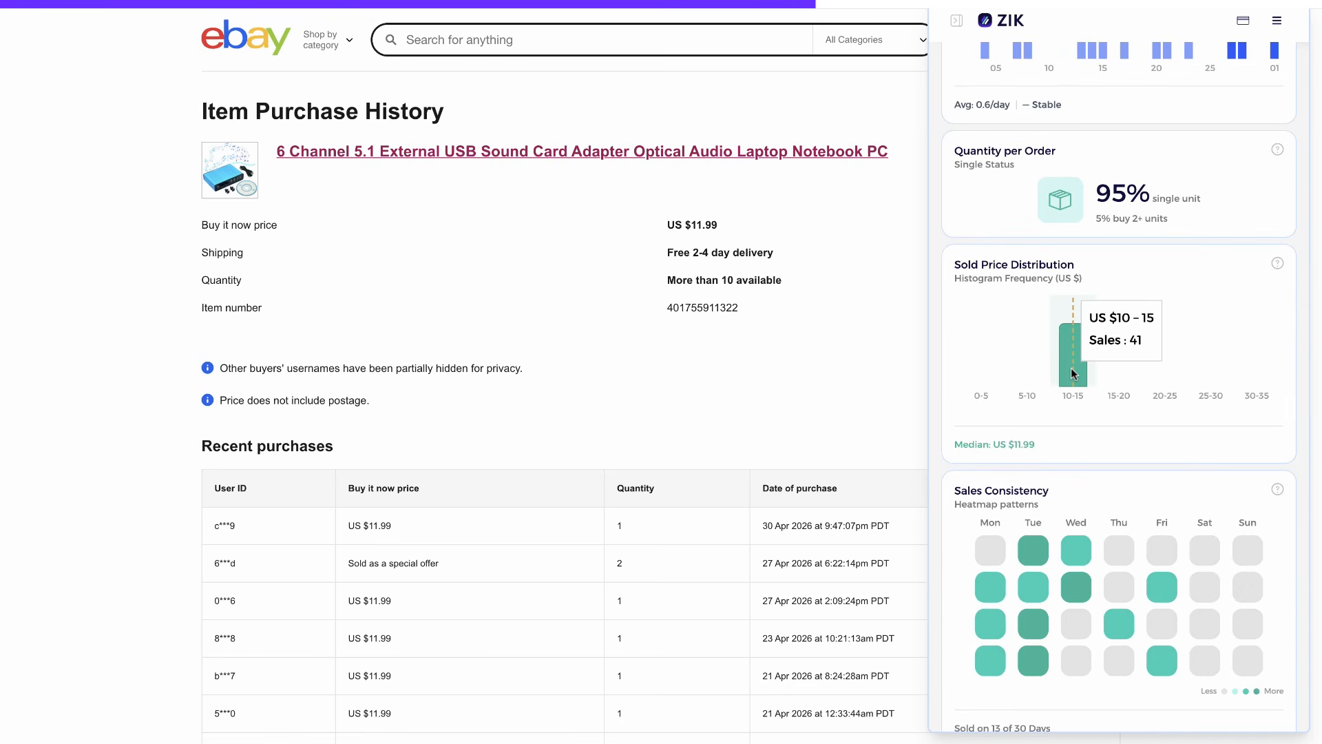
pyautogui.scroll(-3, 1092, 437)
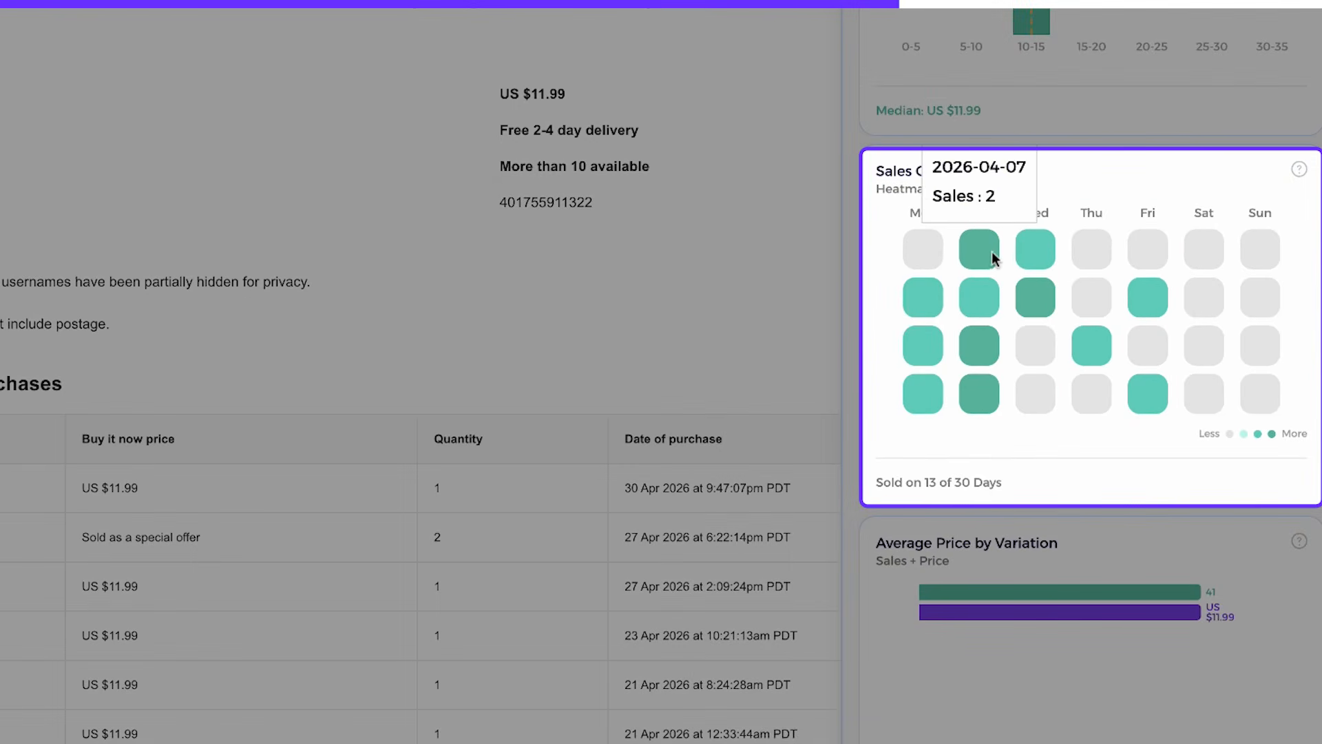
pyautogui.moveTo(1032, 259)
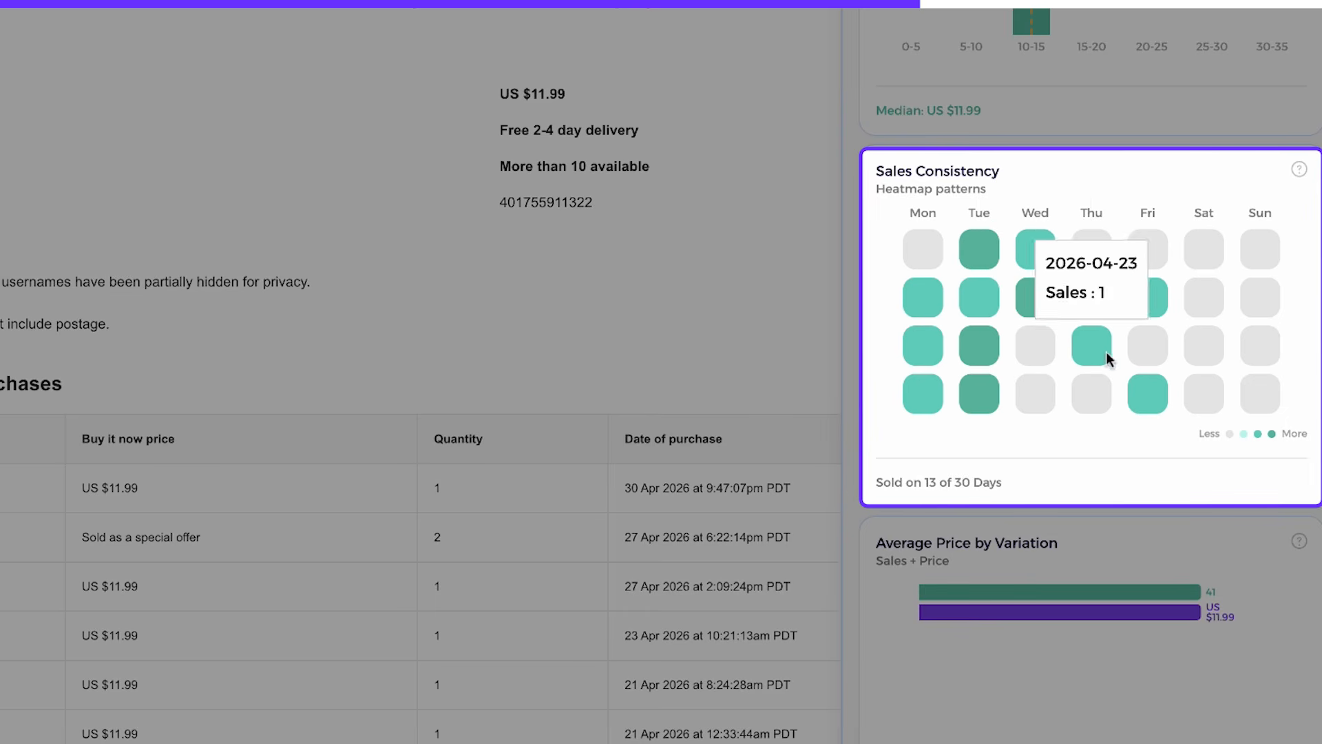
pyautogui.moveTo(1150, 308)
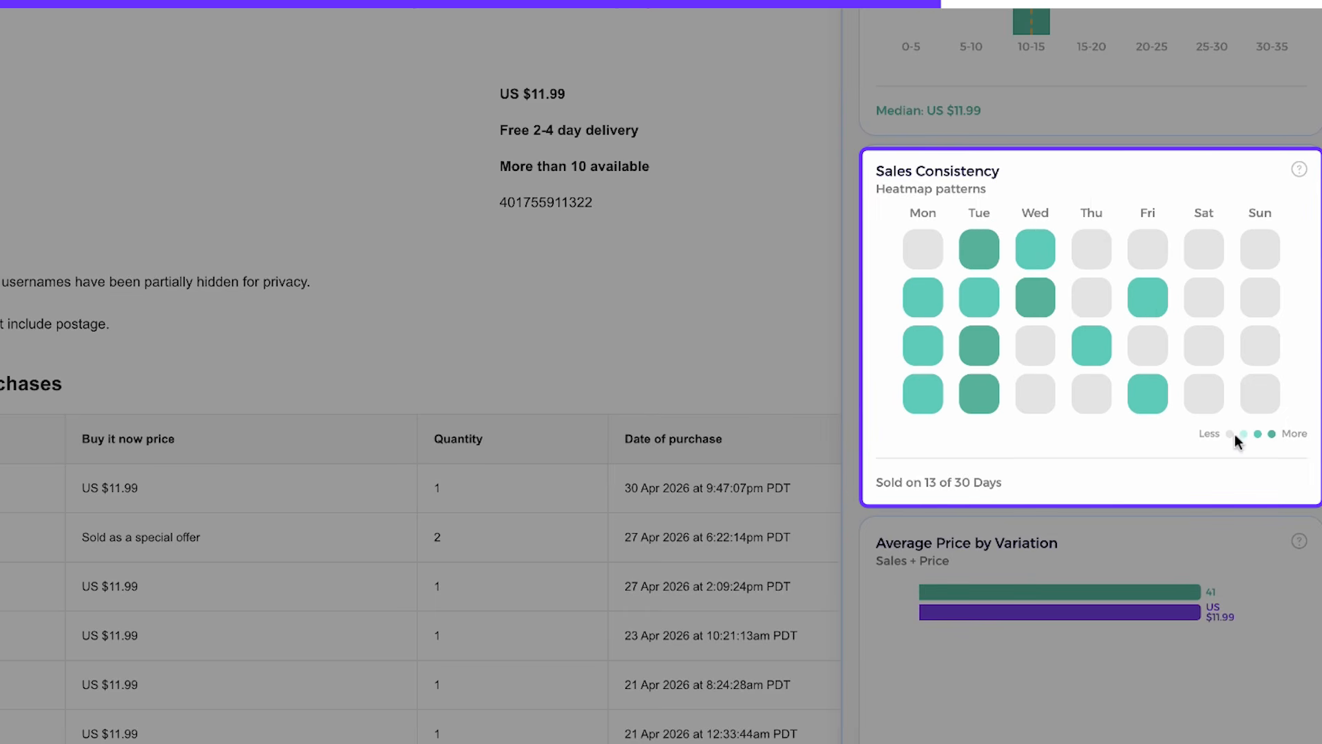
pyautogui.scroll(-2, 1072, 460)
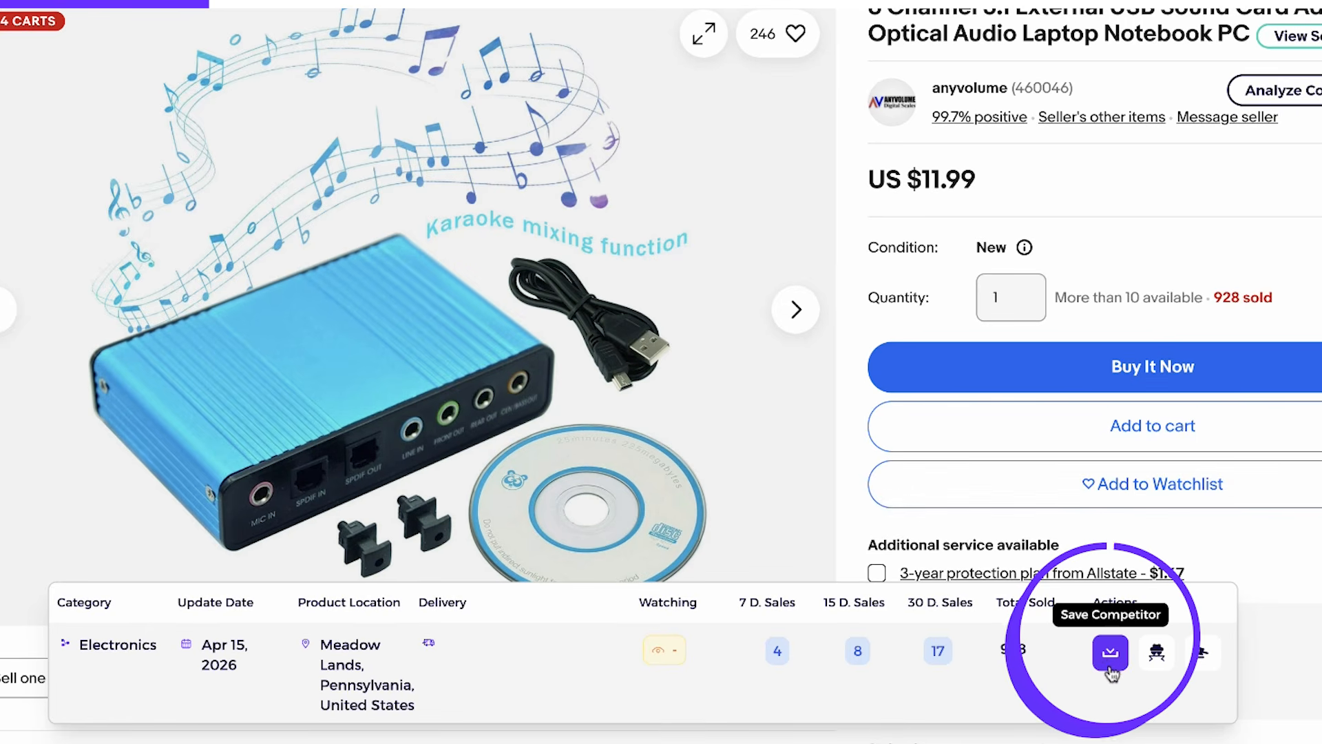
# Step: Save anyvolume as a competitor and open it from My Competitors Watchlist
pyautogui.click(1100, 661)
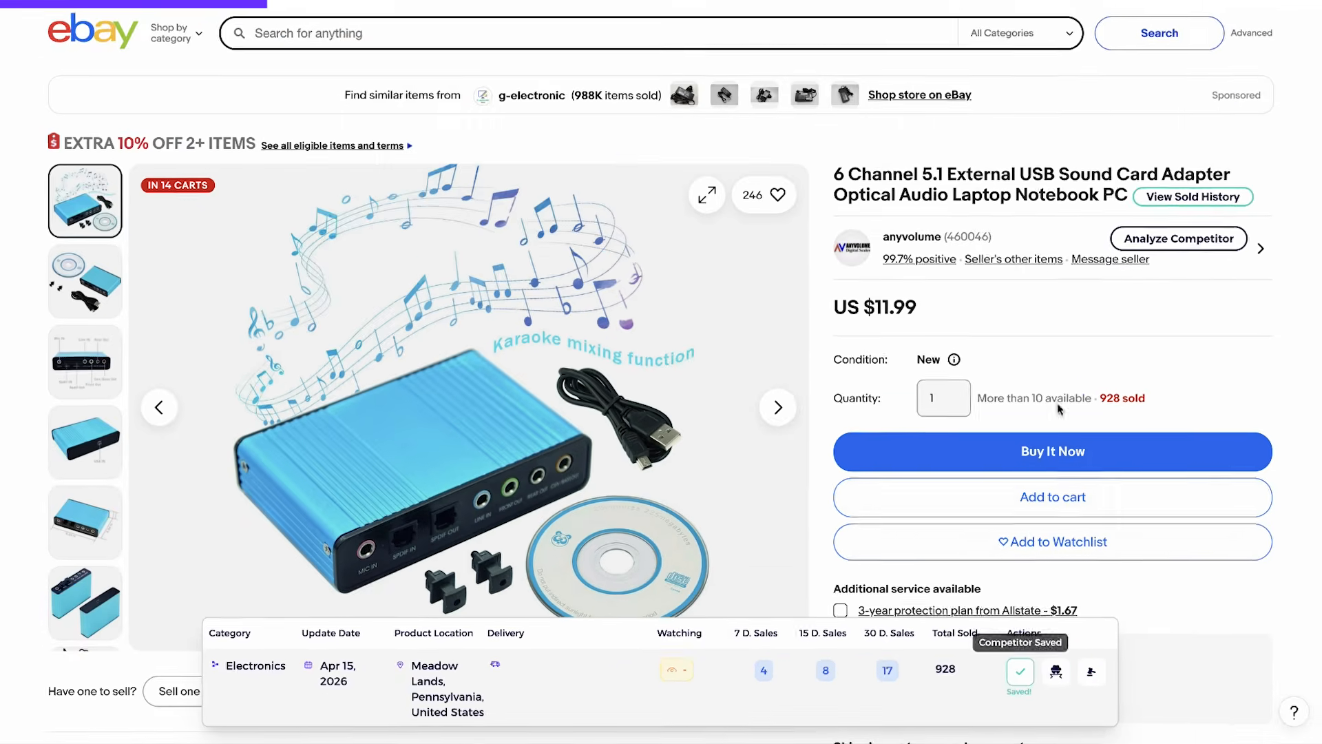
pyautogui.click(1122, 2)
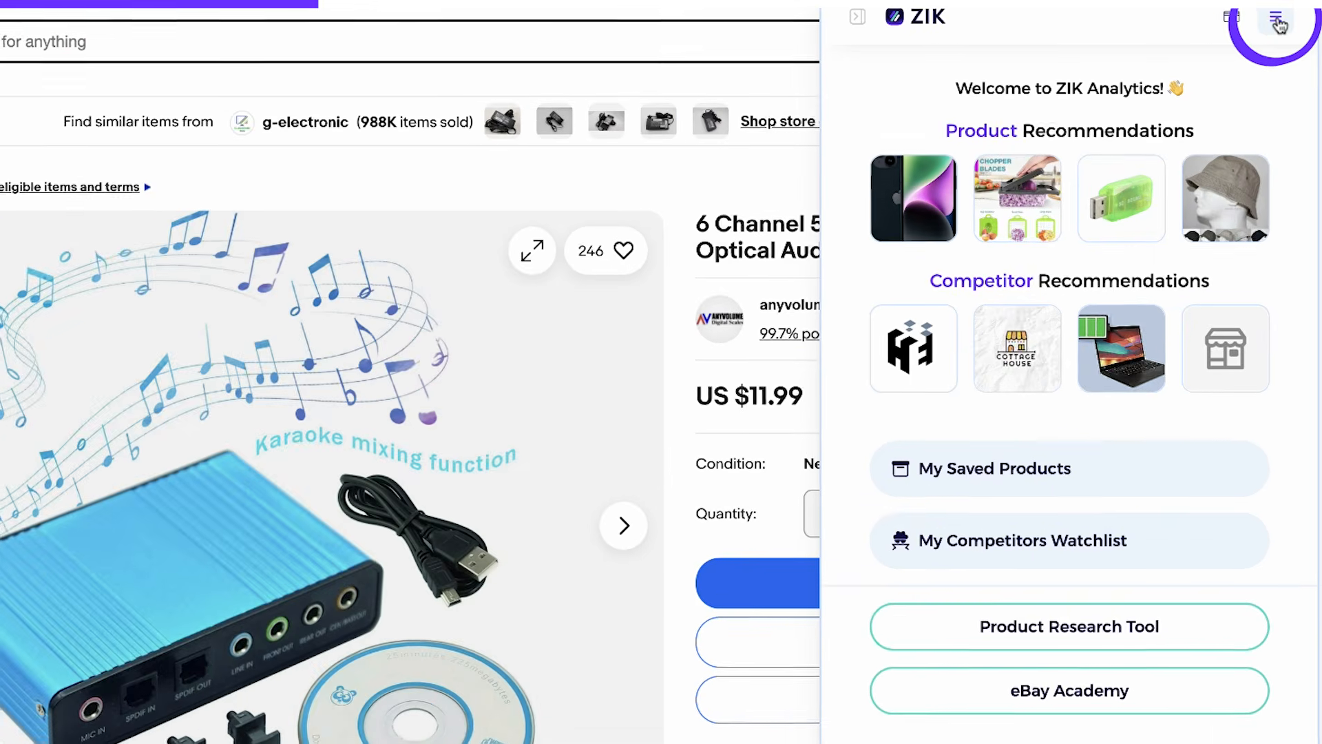
pyautogui.click(1277, 20)
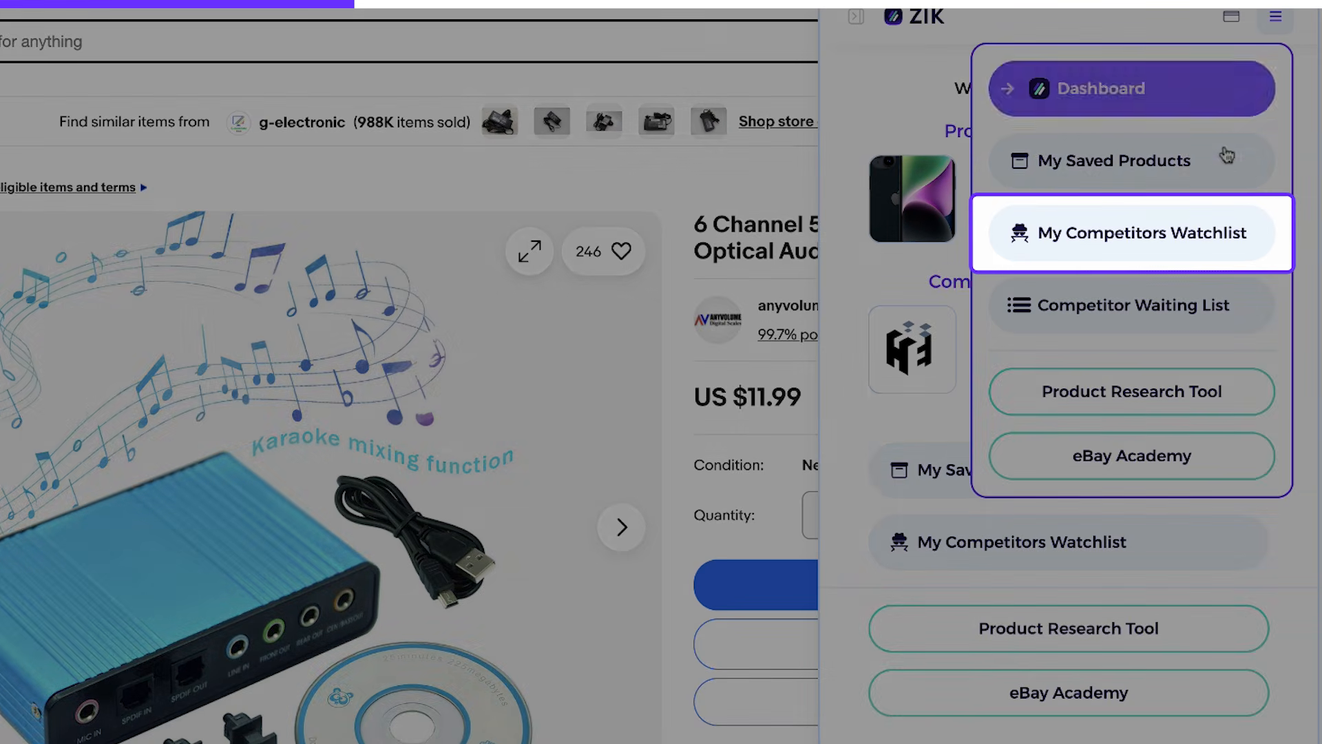
pyautogui.click(1143, 247)
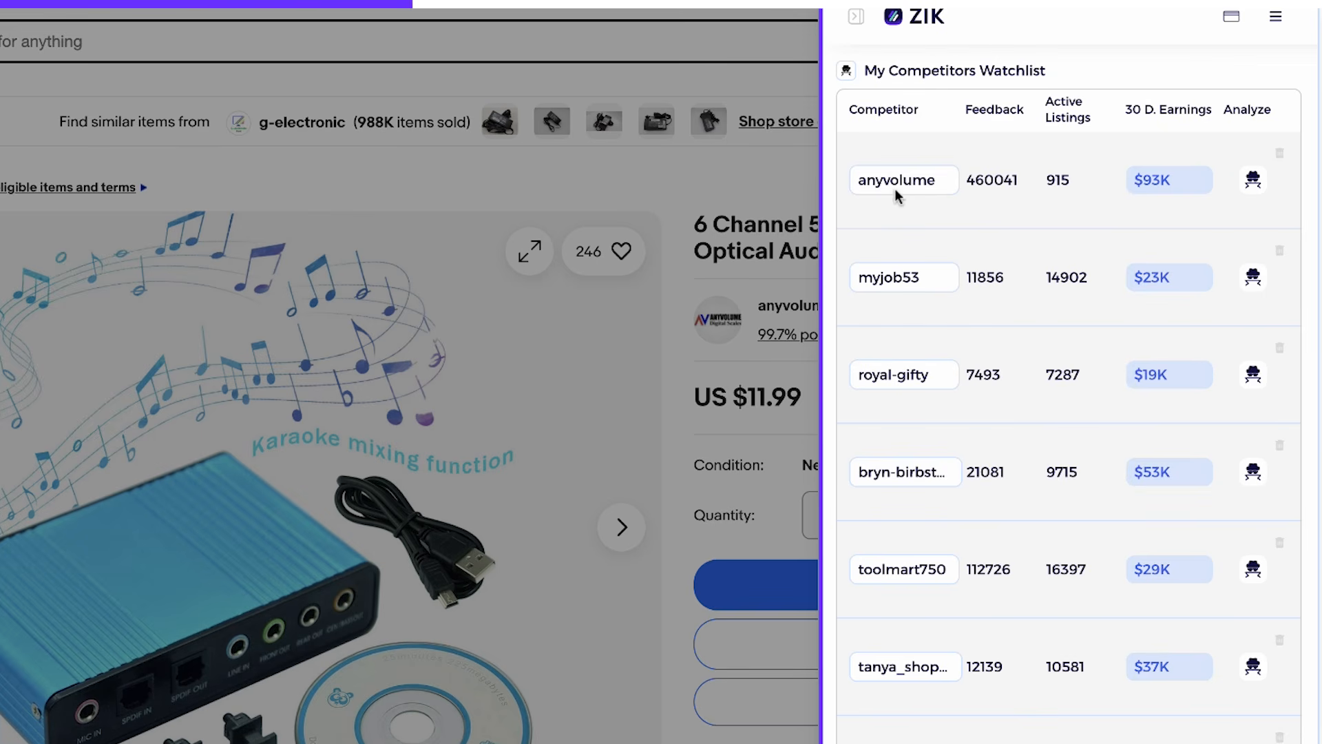
pyautogui.doubleClick(938, 186)
pyautogui.click(854, 183)
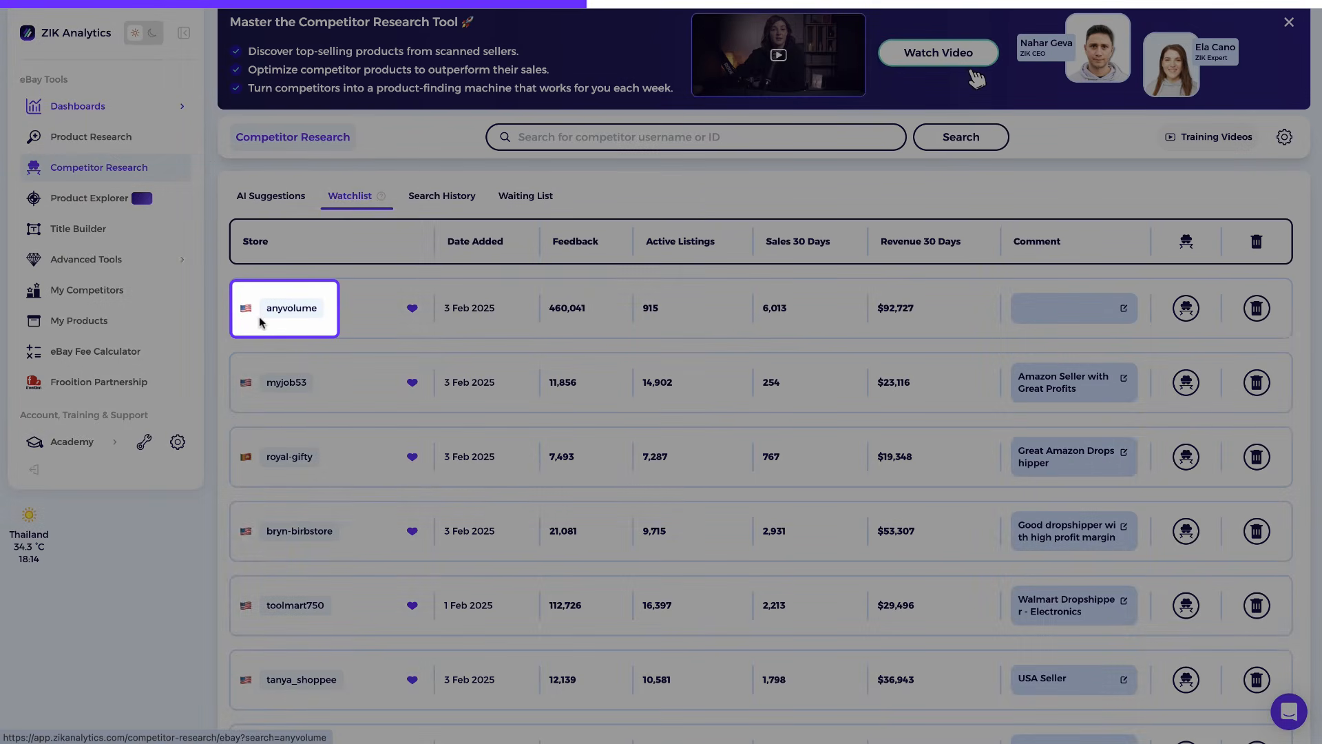
# Step: Open anyvolume's competitor research results from the watchlist
pyautogui.click(259, 316)
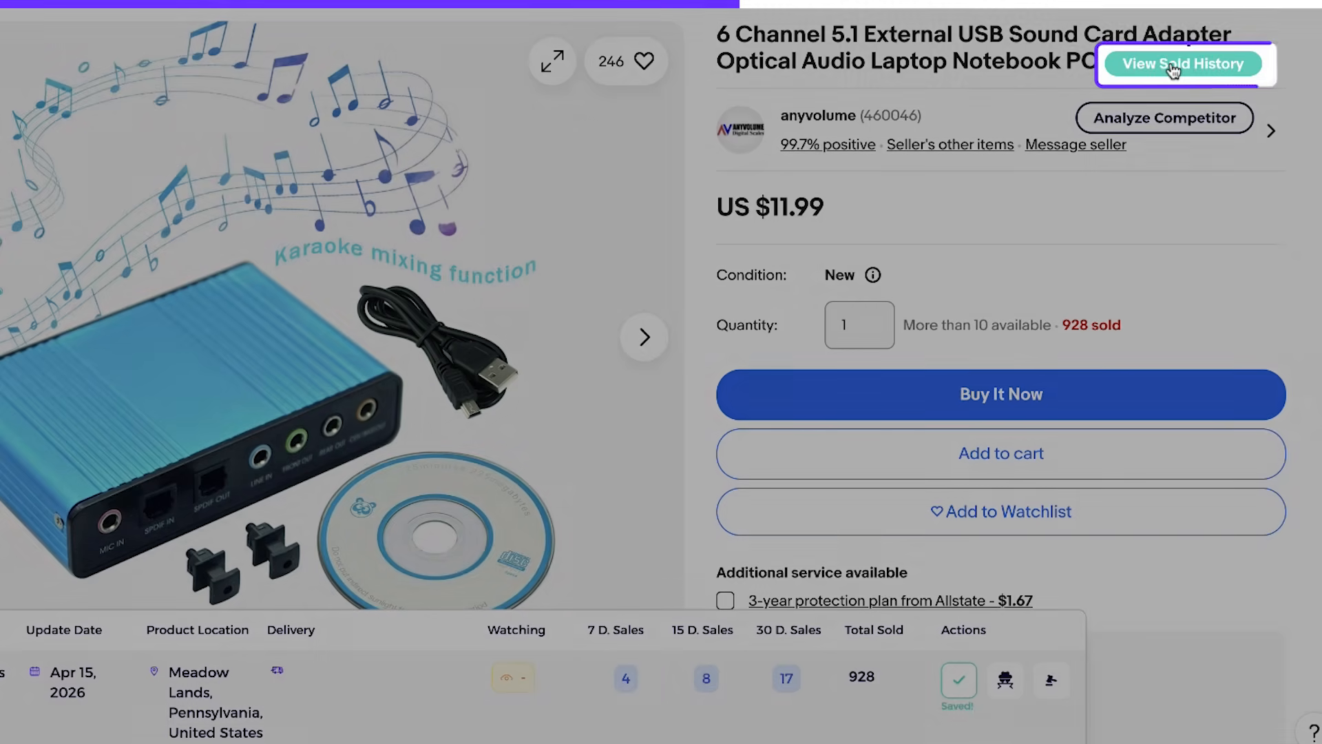
# Step: Save the sound card to My Products from its sold history and open My Saved Products
pyautogui.click(1179, 68)
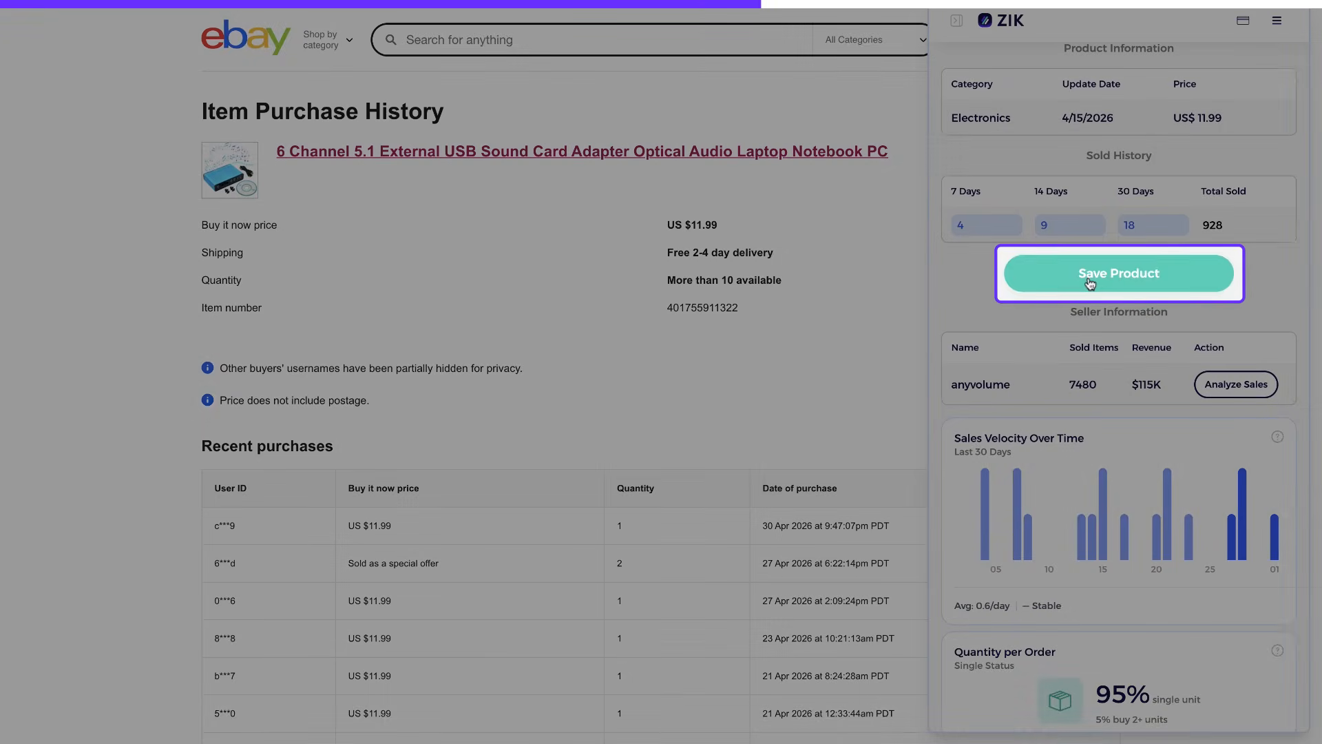
pyautogui.click(1094, 284)
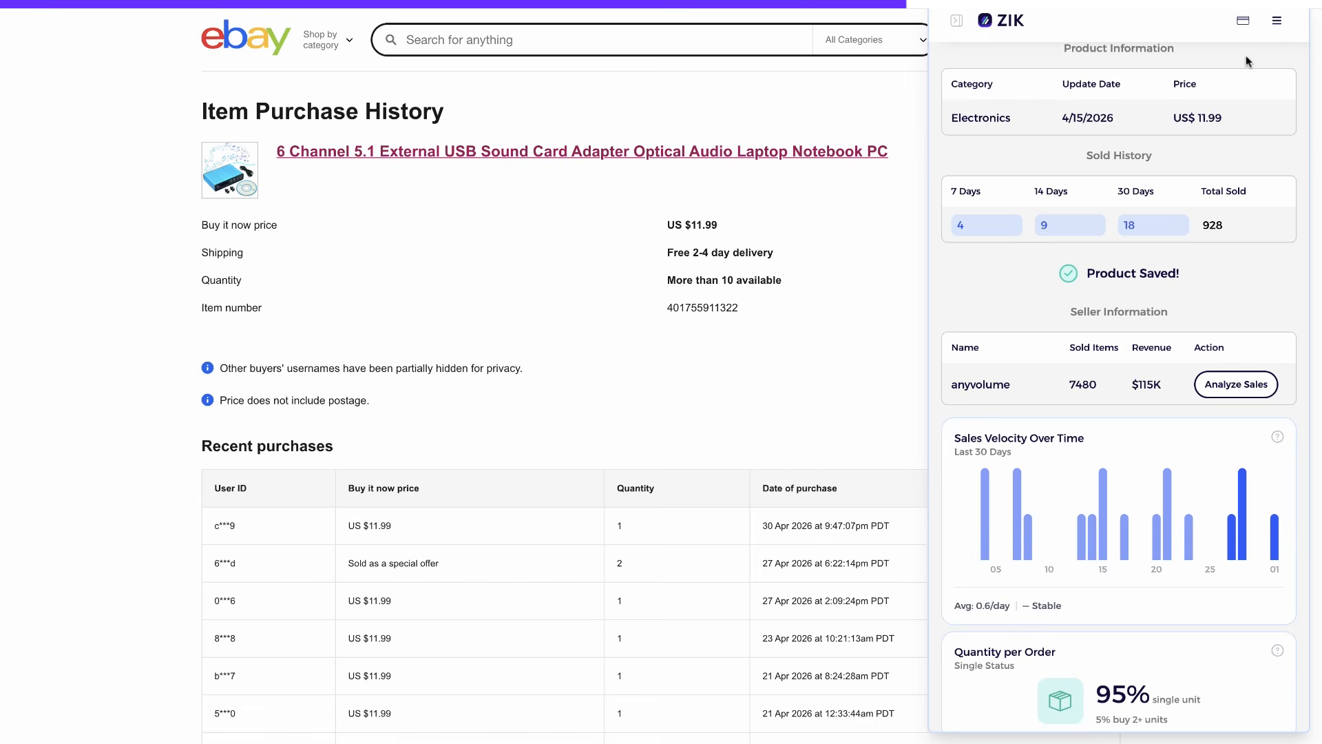
pyautogui.click(1277, 21)
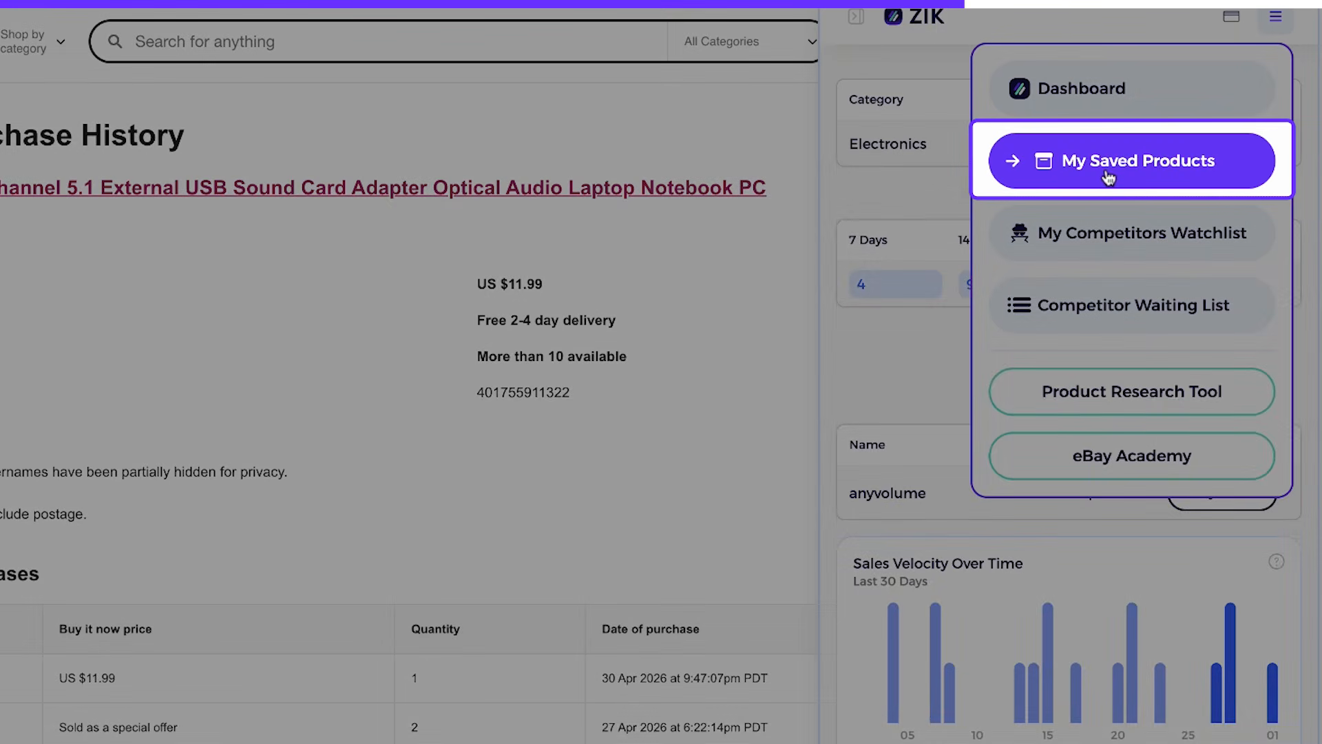
pyautogui.click(1108, 178)
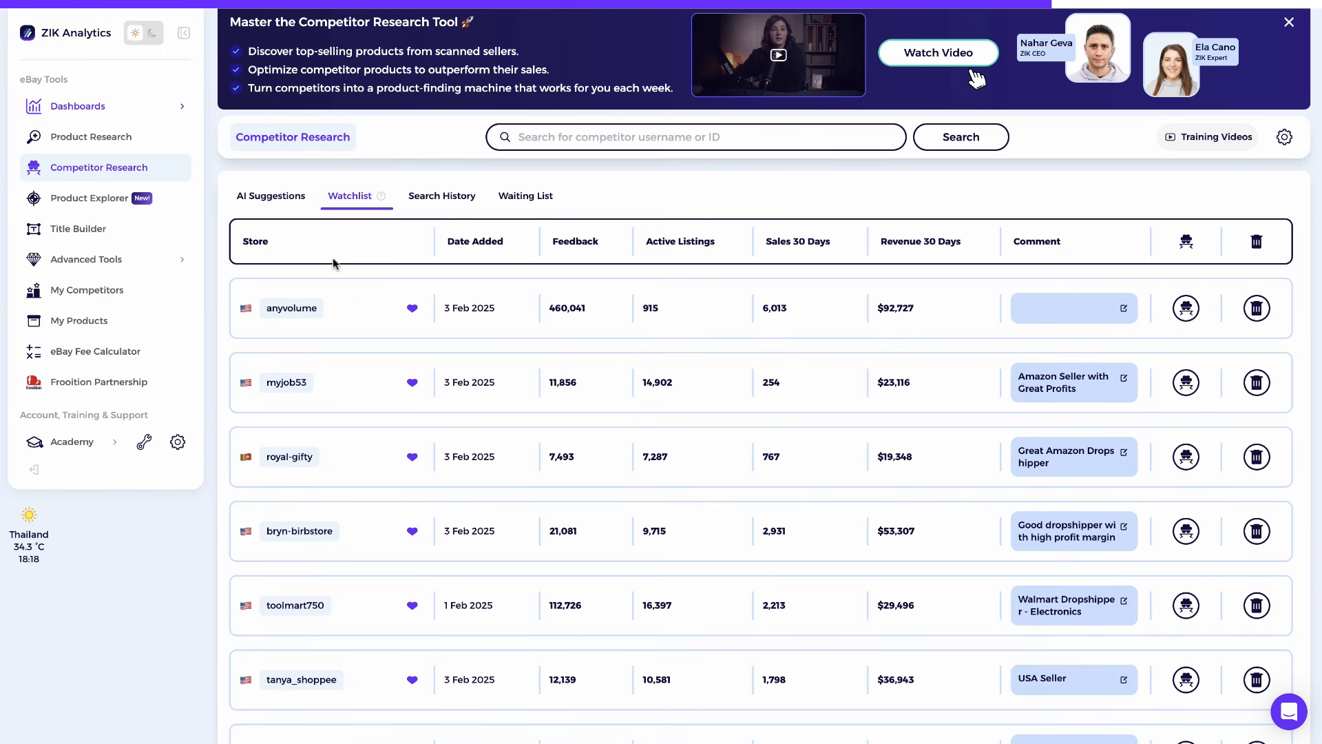
# Step: Open the Chrome Extension folder in My Products to view the saved sound card
pyautogui.click(62, 322)
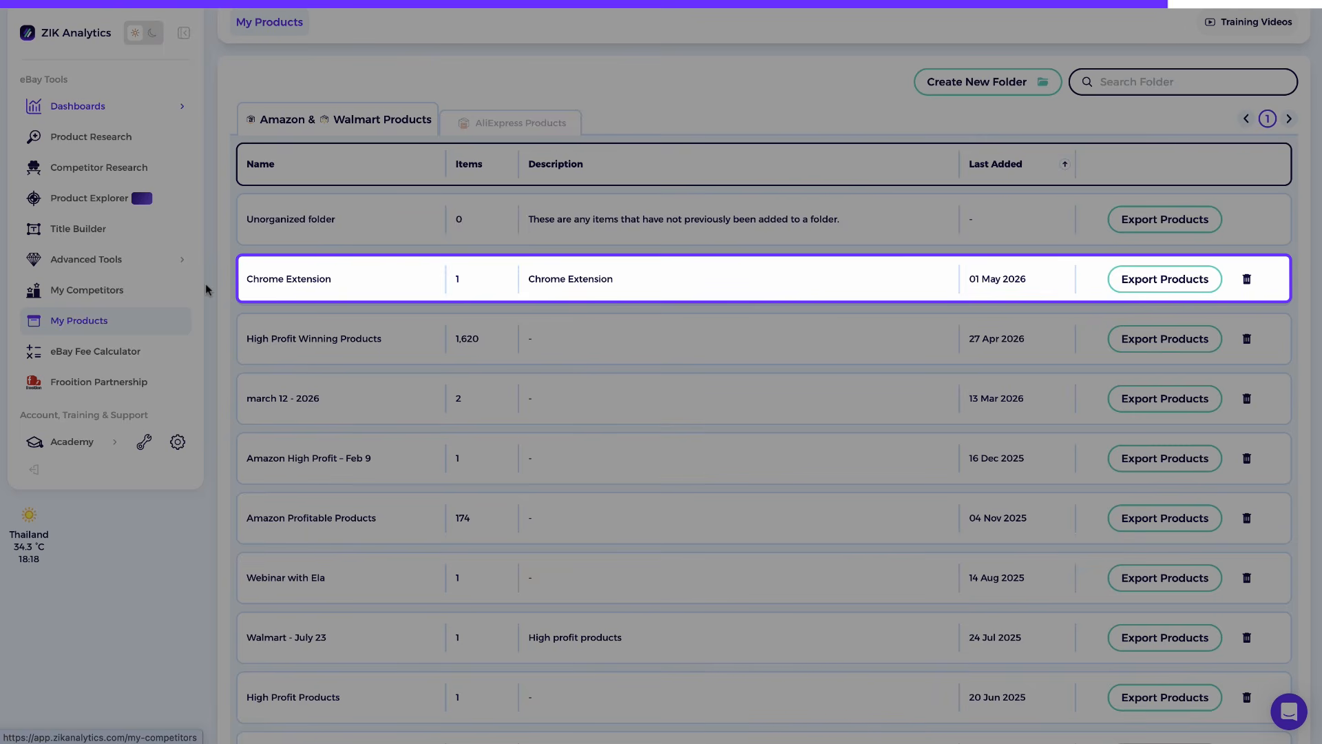
pyautogui.click(325, 278)
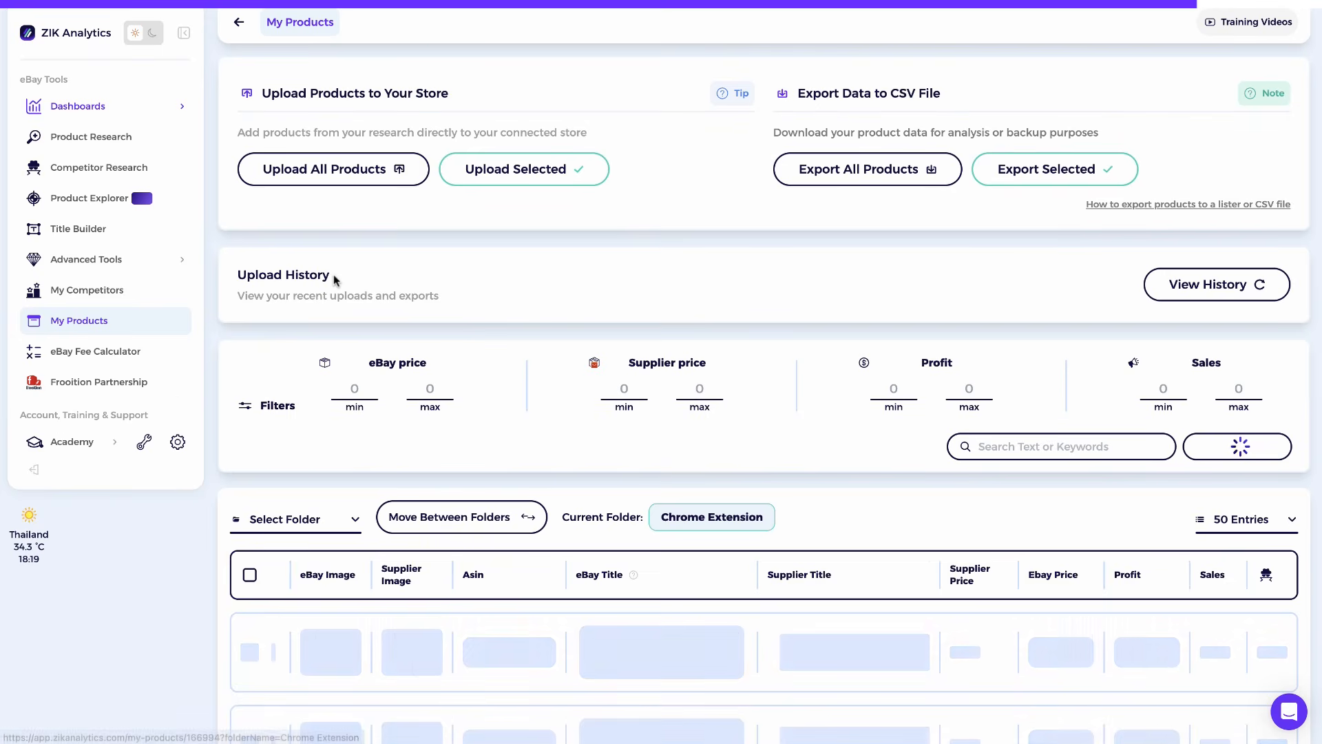
pyautogui.scroll(-1, 493, 345)
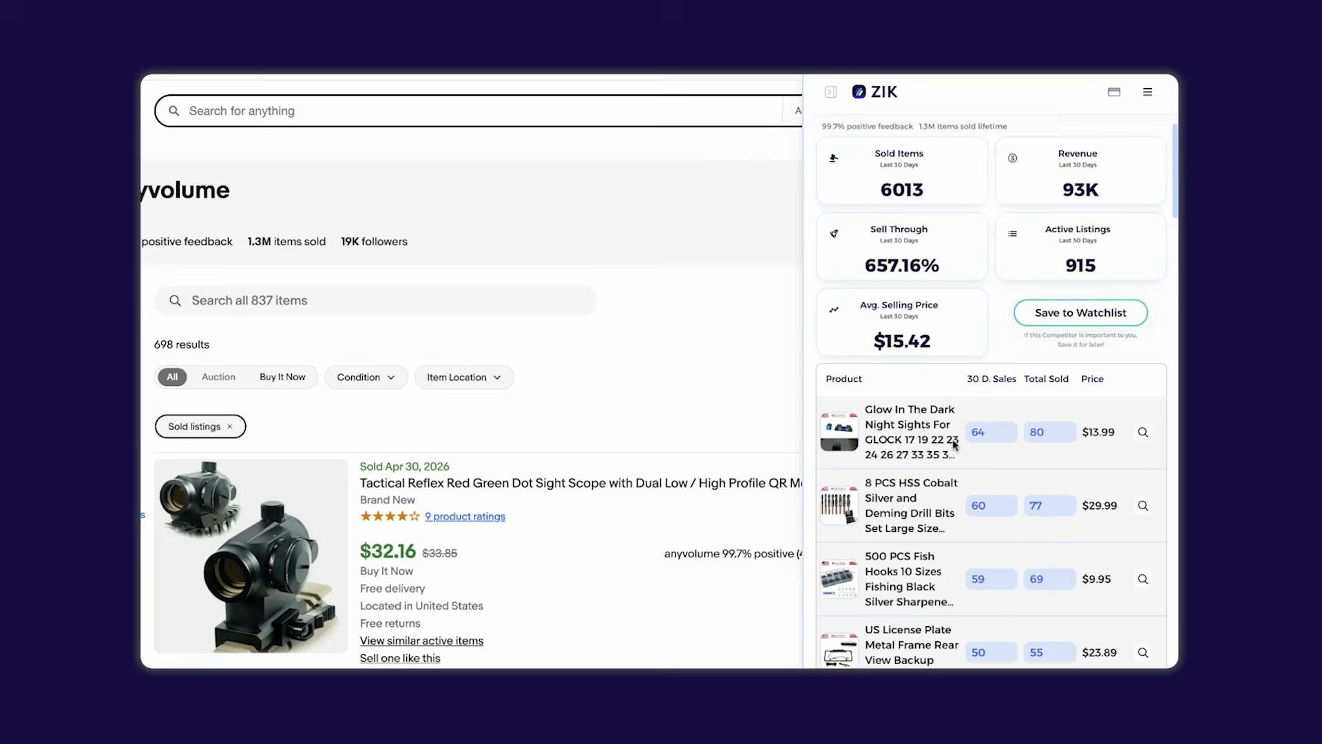
pyautogui.scroll(-5, 955, 444)
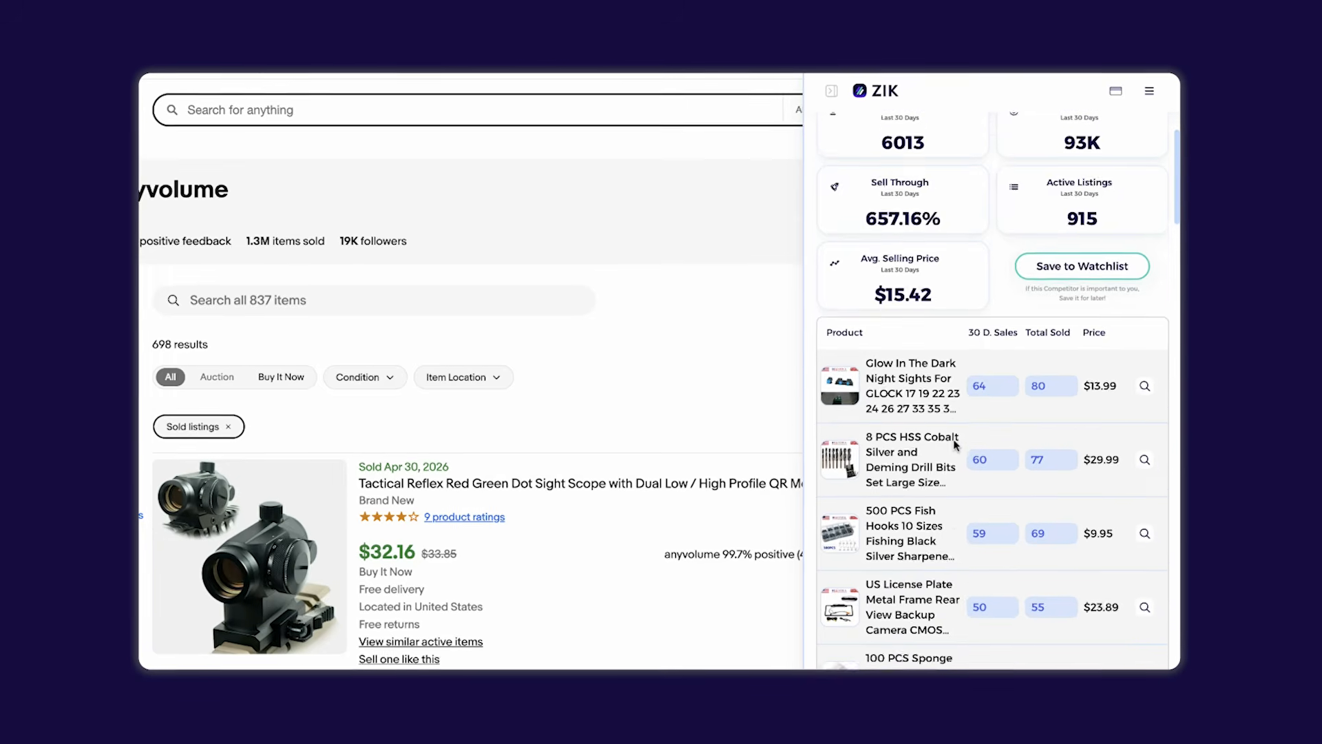
pyautogui.scroll(3, 959, 446)
pyautogui.scroll(1, 962, 448)
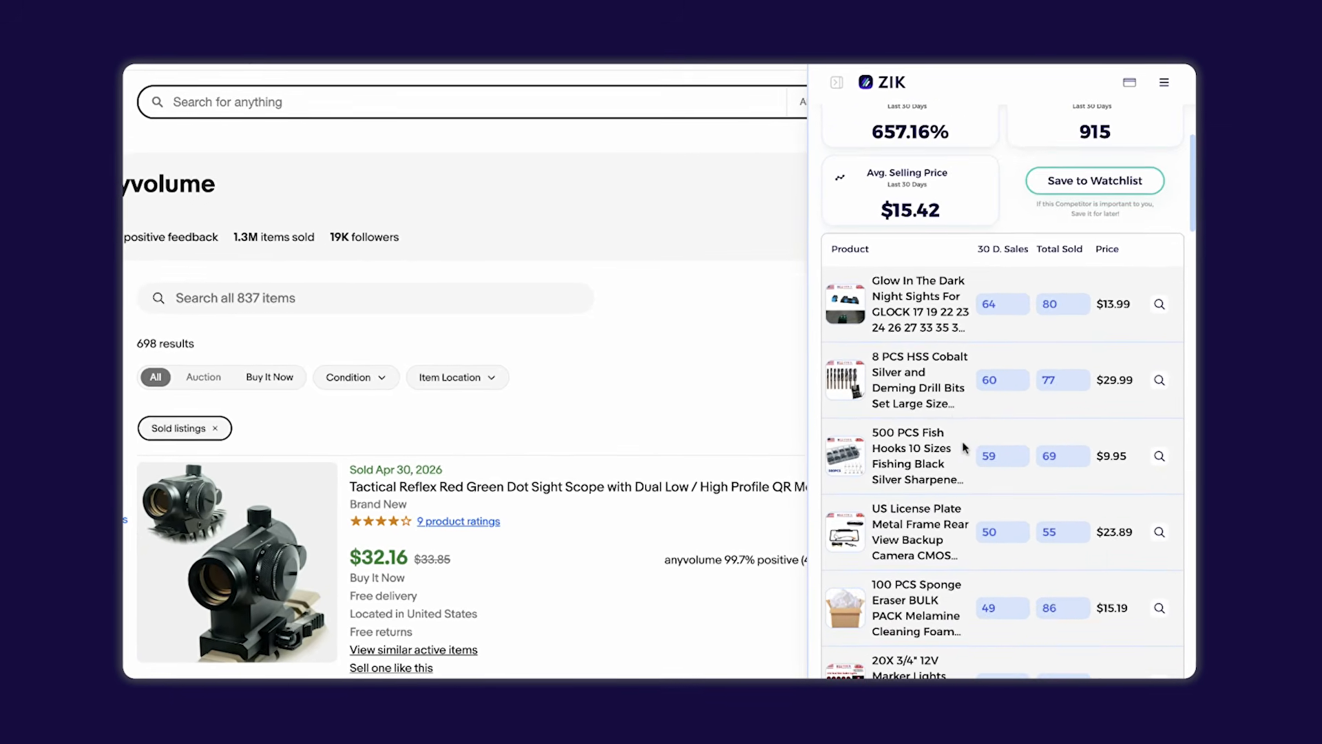